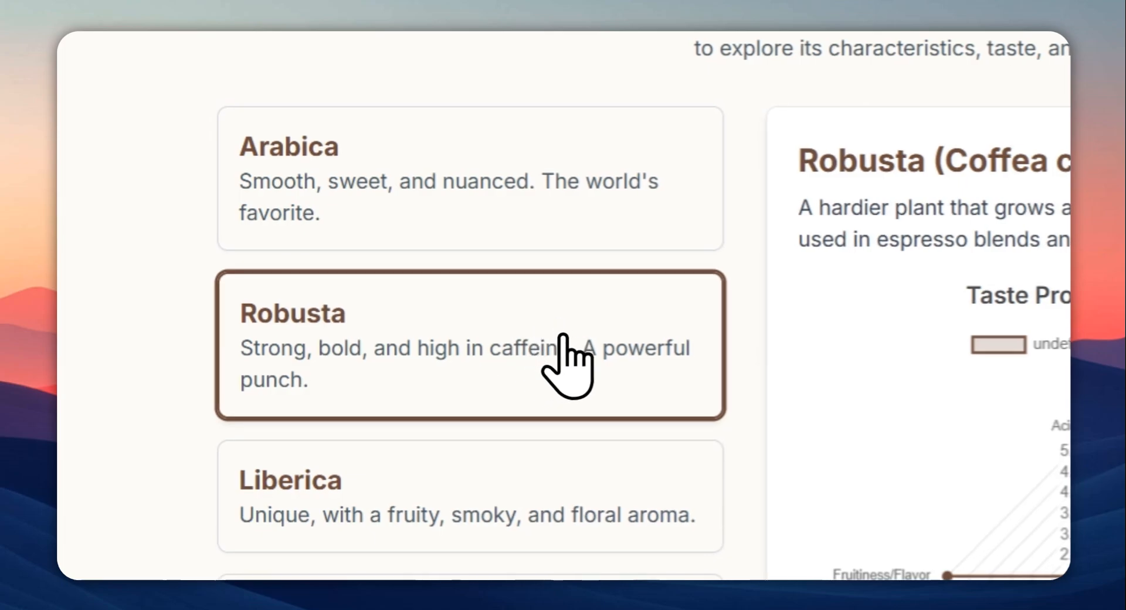
Examine the Liberica profile and the AI Recommender in the interactive coffee page, plus its source document Types of Coffee.pdf
click(527, 521)
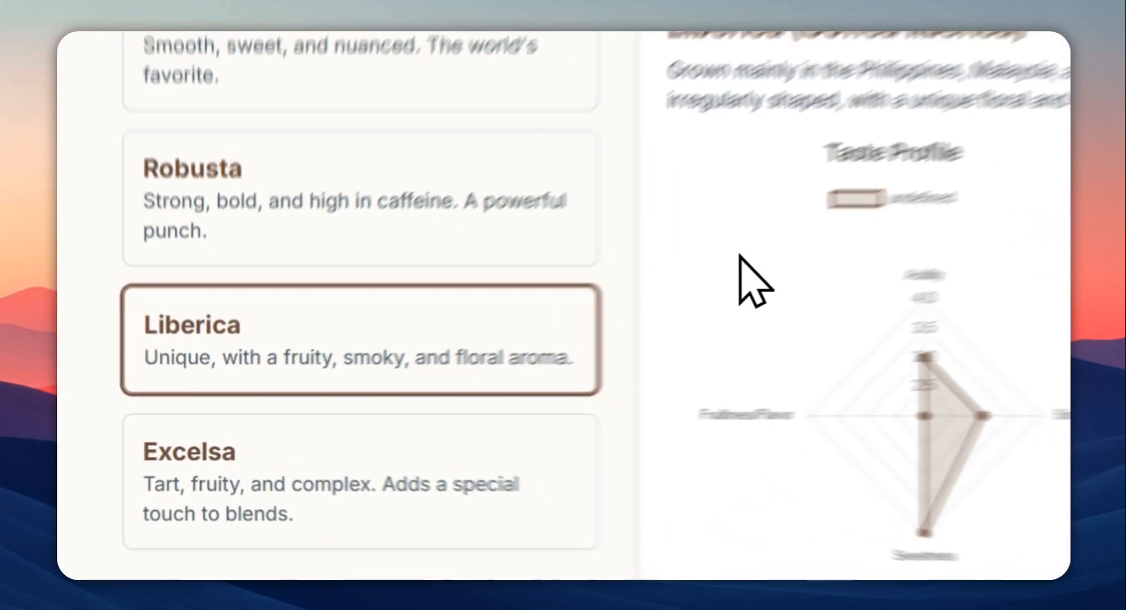
scroll(645, 322, up, 4)
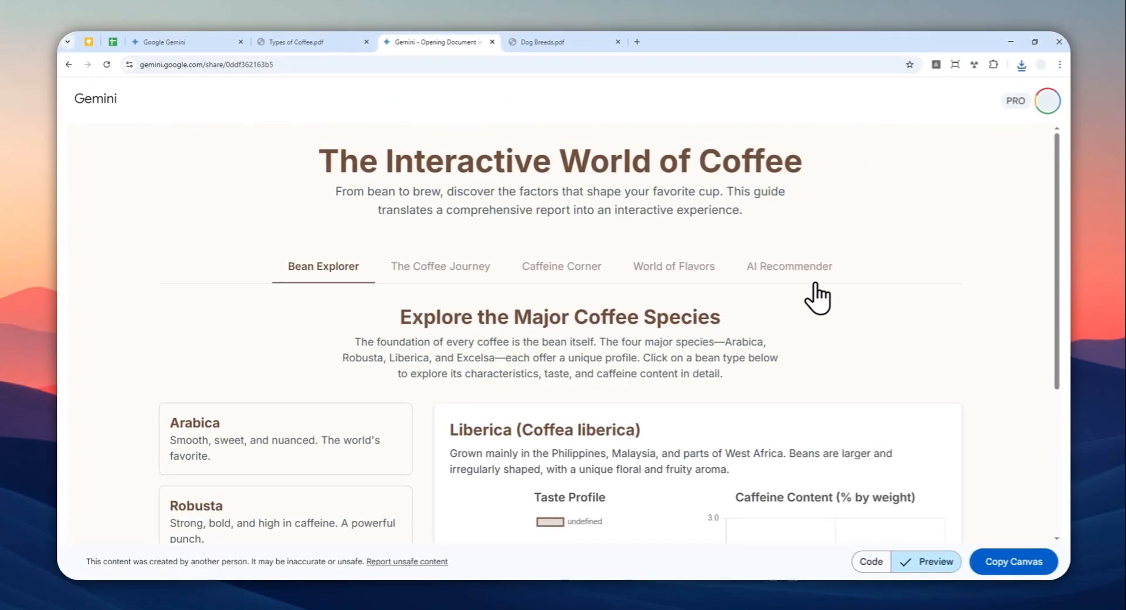
click(774, 275)
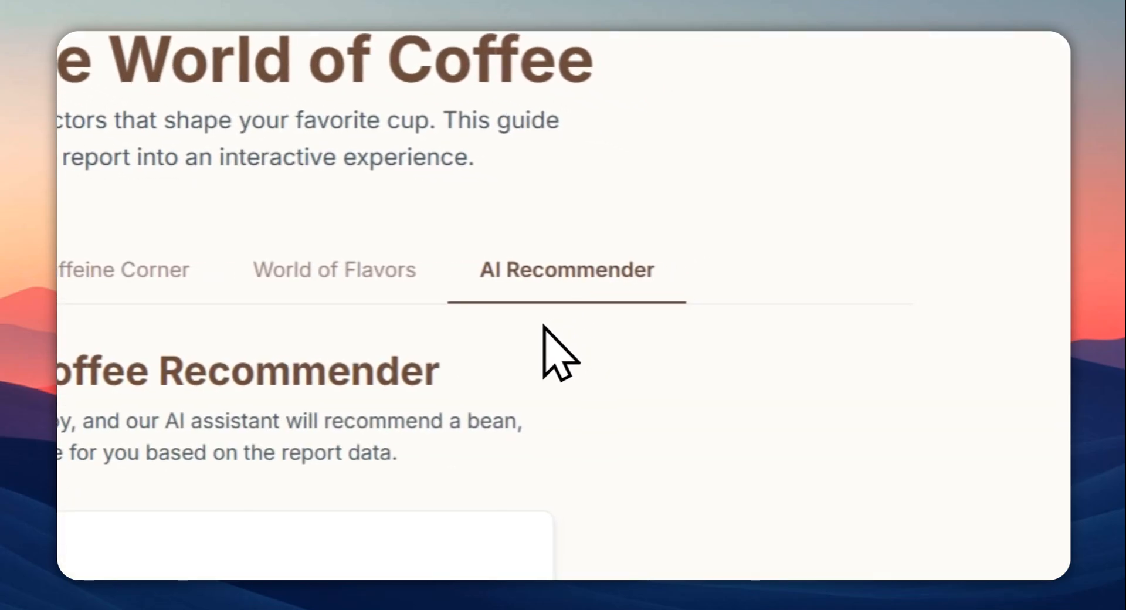
scroll(542, 331, down, 1)
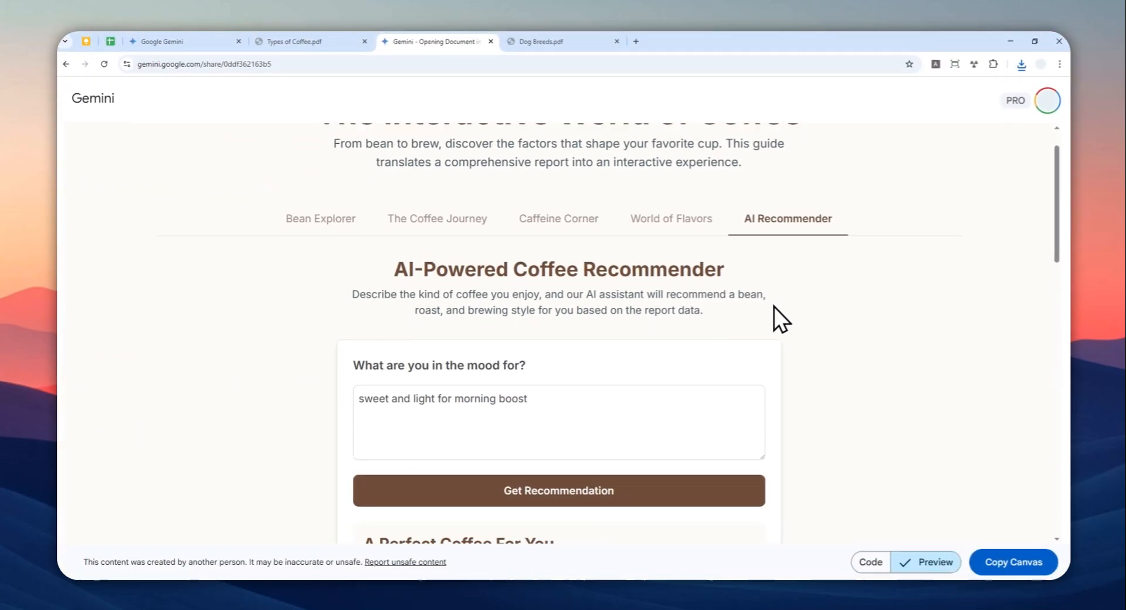
scroll(774, 307, down, 2)
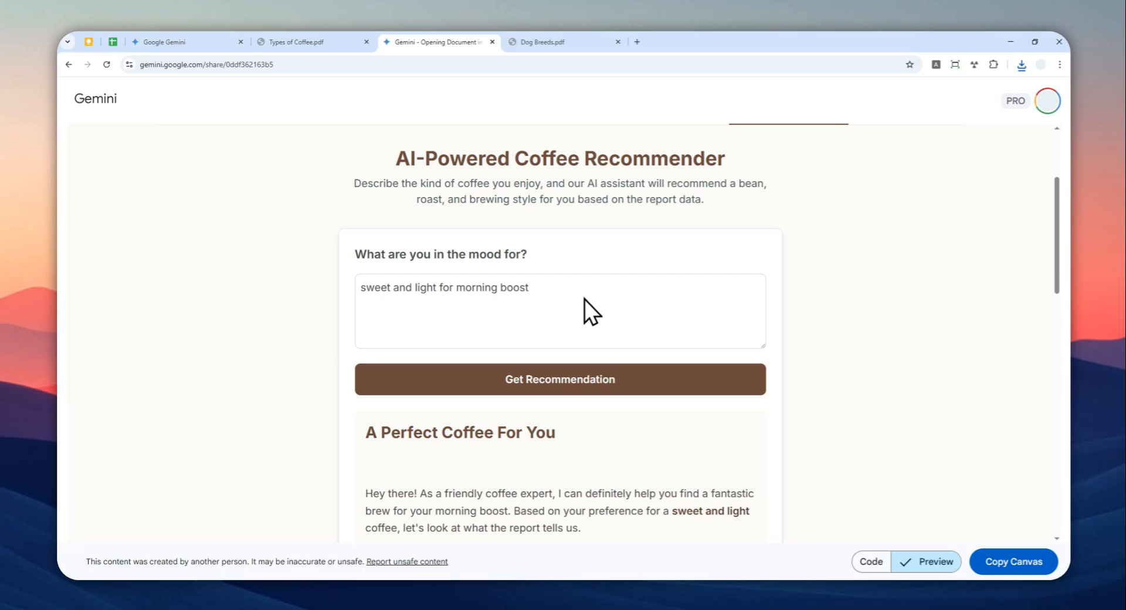
scroll(502, 319, down, 5)
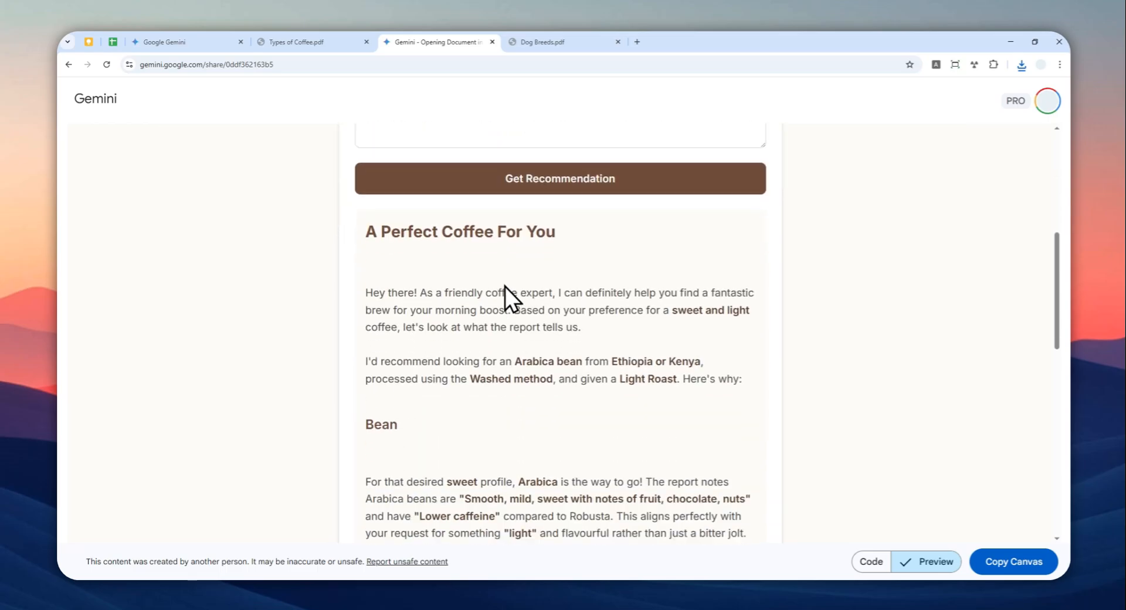
click(319, 42)
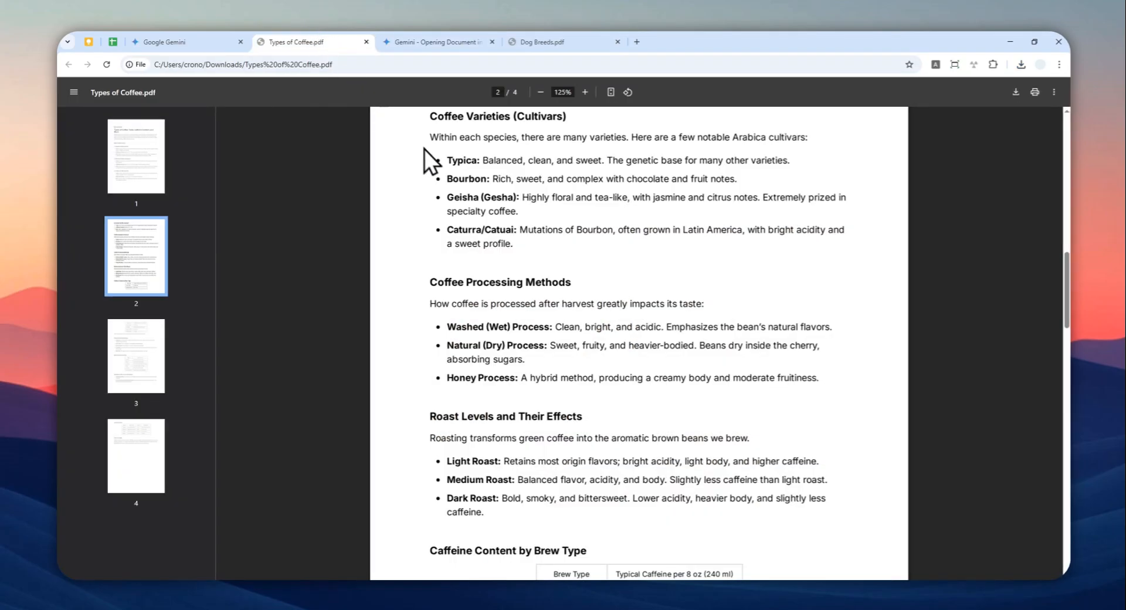
click(433, 39)
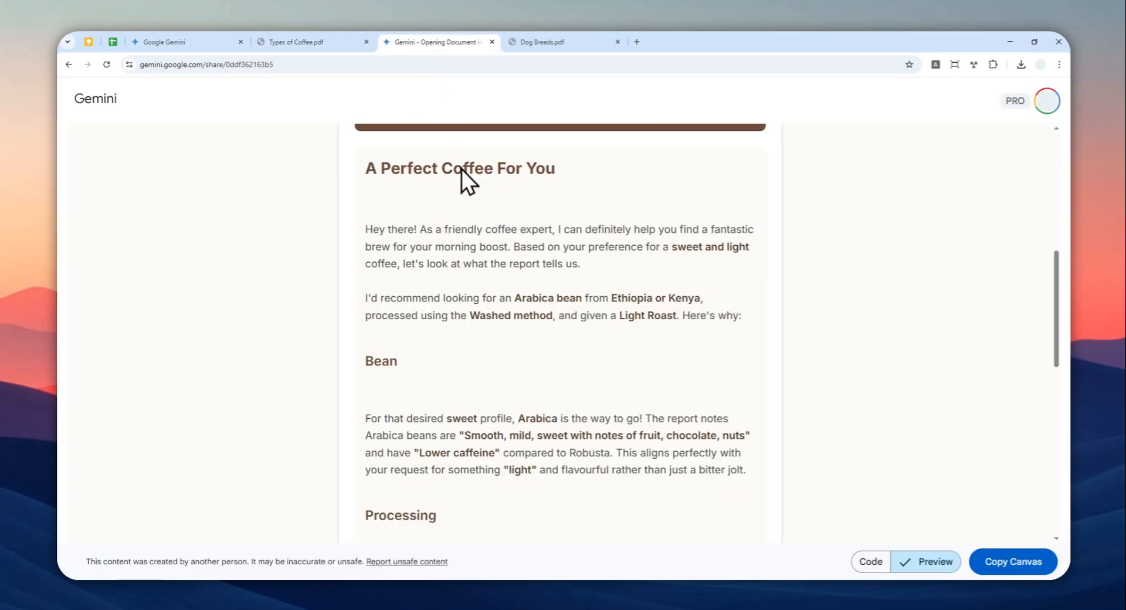
scroll(563, 269, up, 6)
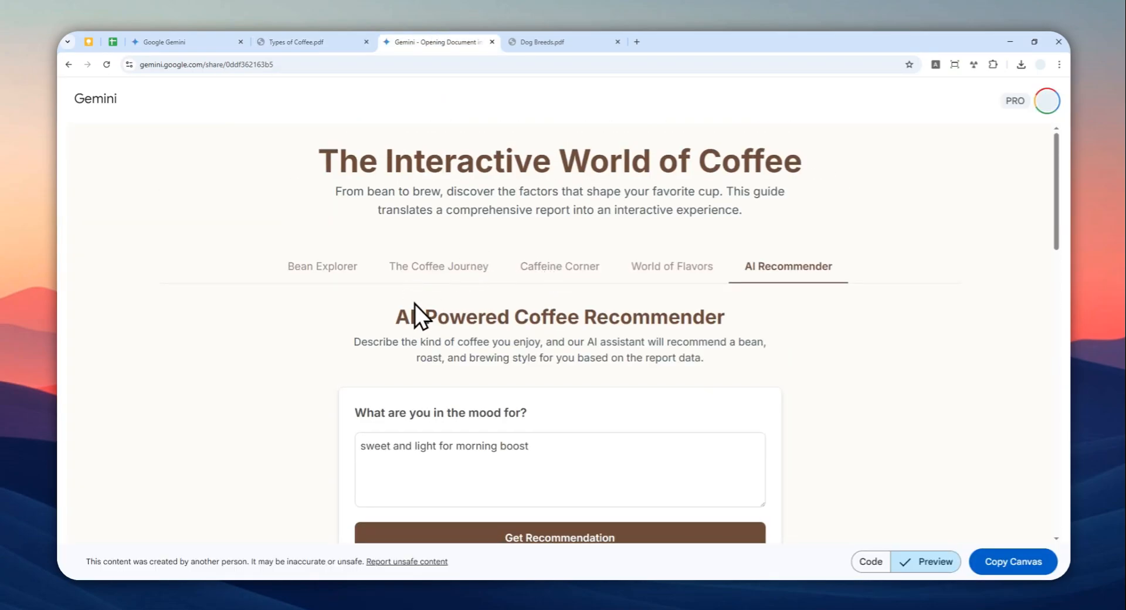
Open gemini.google.com in a new browser tab and choose the 2.5 Pro (preview) model
click(643, 34)
text(gemini.google.com)
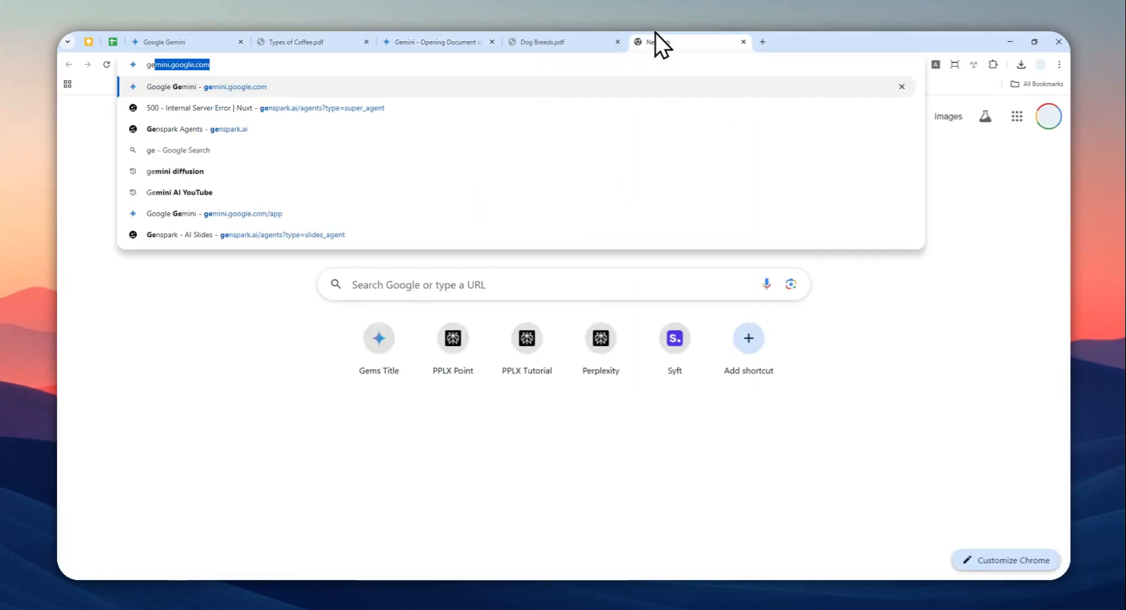
key(Return)
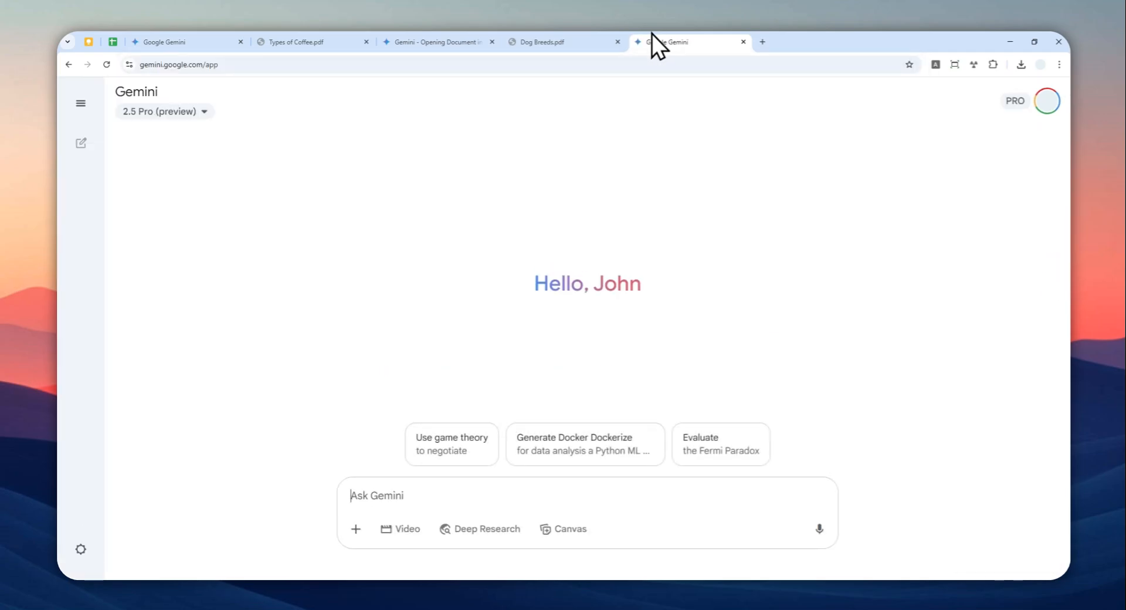
click(176, 112)
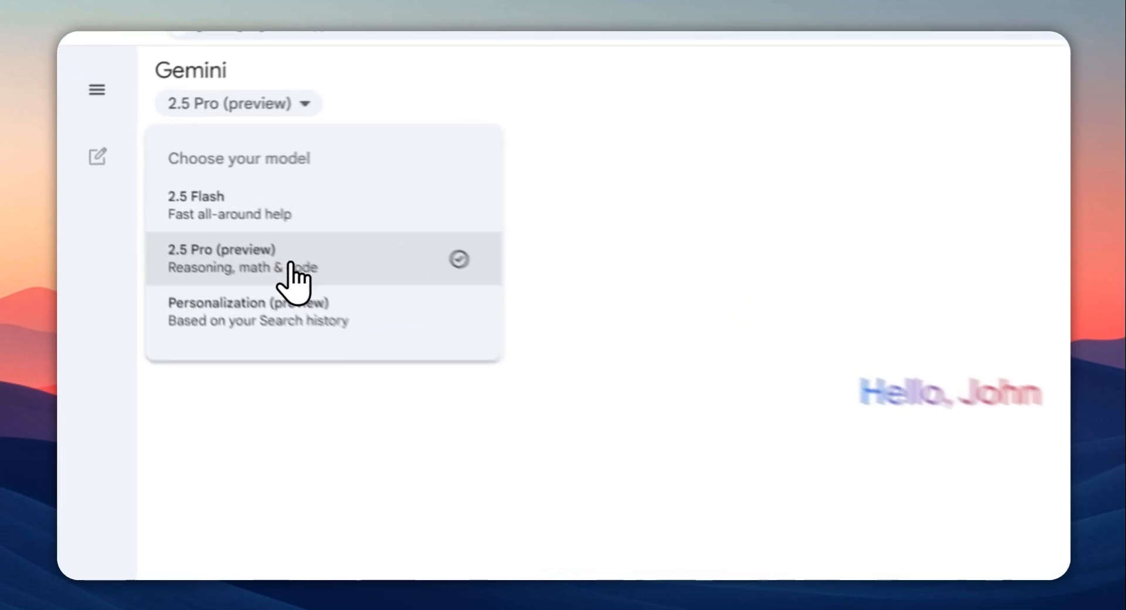
click(291, 265)
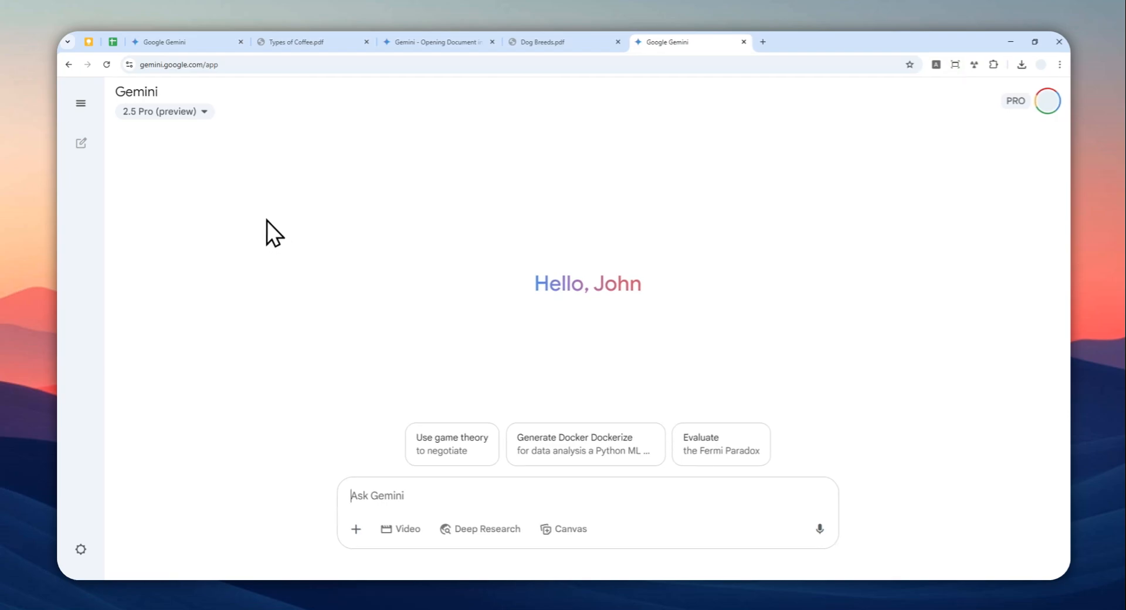
Look through the already open Dog Breeds.pdf, covering the breed group sections, and return to its beginning
click(540, 41)
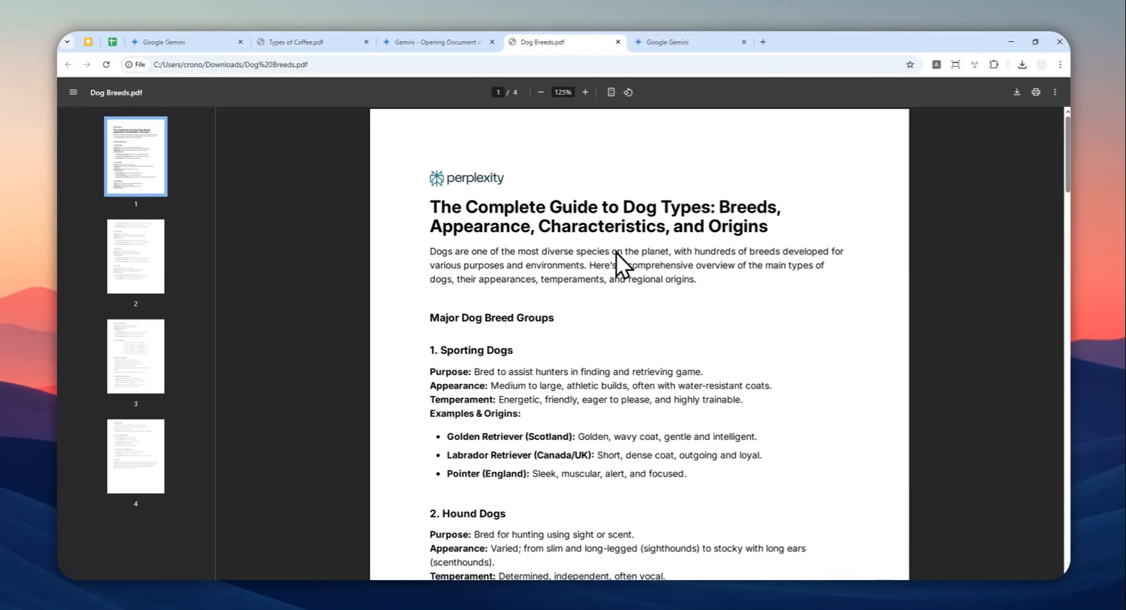
scroll(613, 255, down, 5)
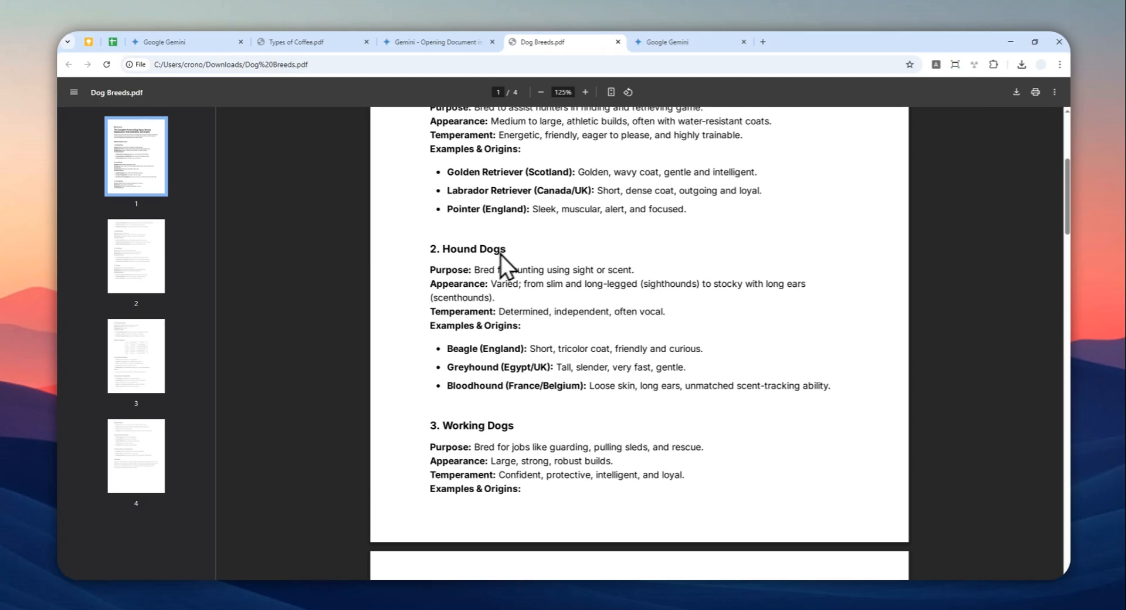
scroll(587, 270, down, 7)
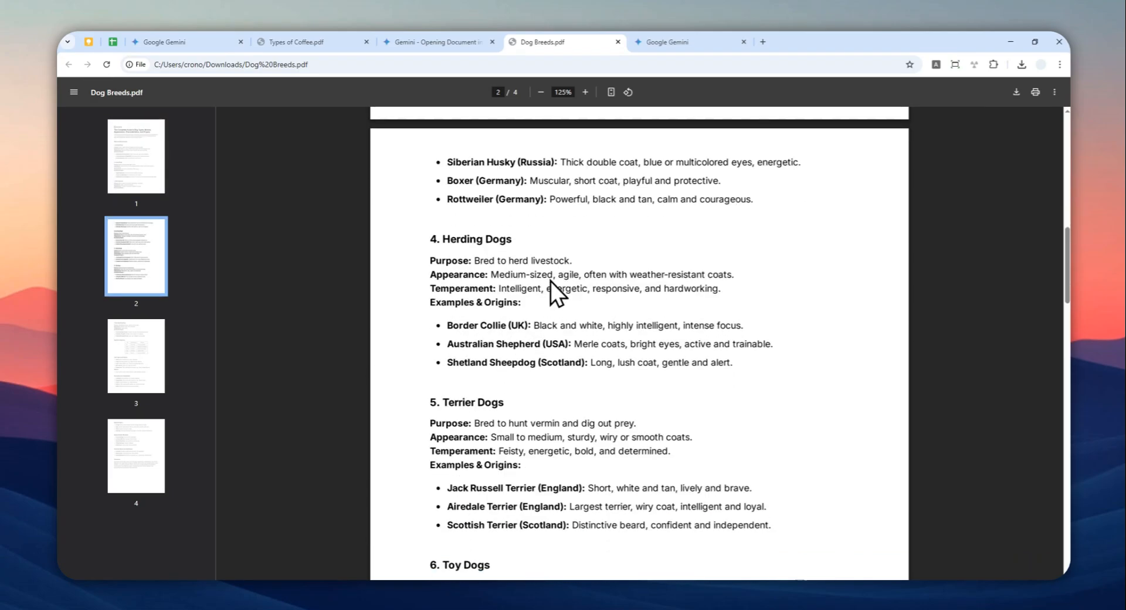
scroll(554, 281, down, 7)
scroll(593, 279, up, 10)
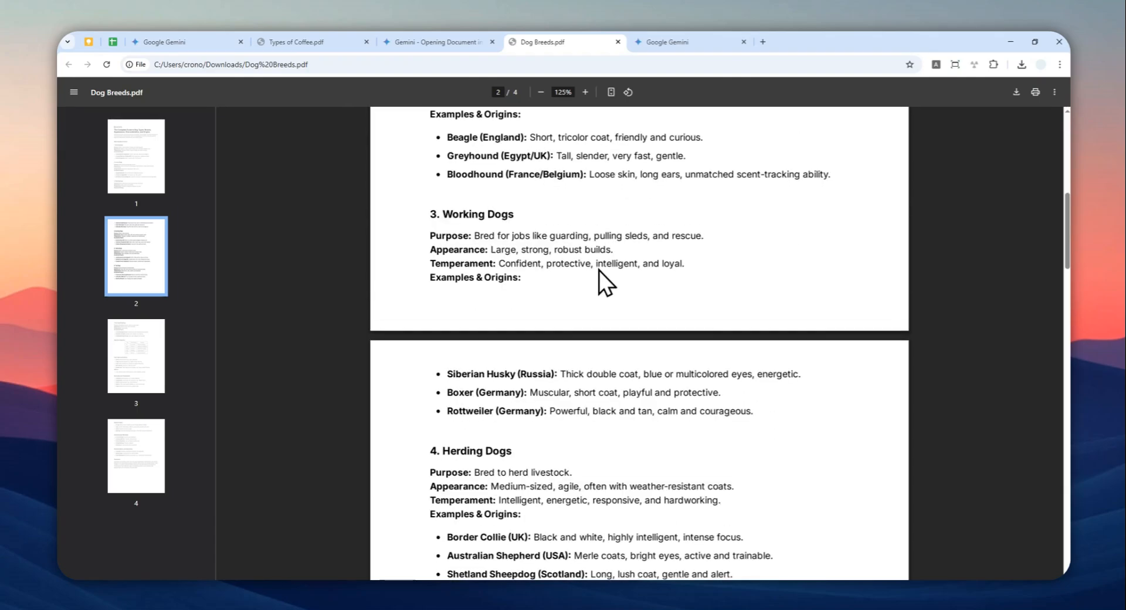
scroll(593, 269, up, 6)
scroll(569, 255, up, 3)
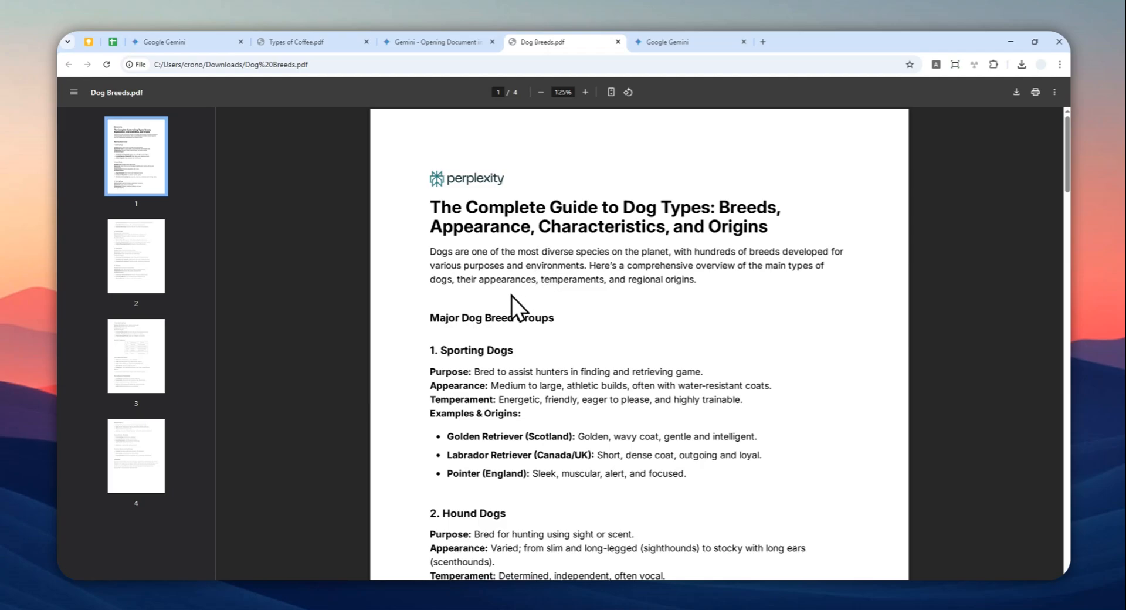
Attach the Dog Breeds PDF from the Downloads folder to the new Gemini chat
click(666, 39)
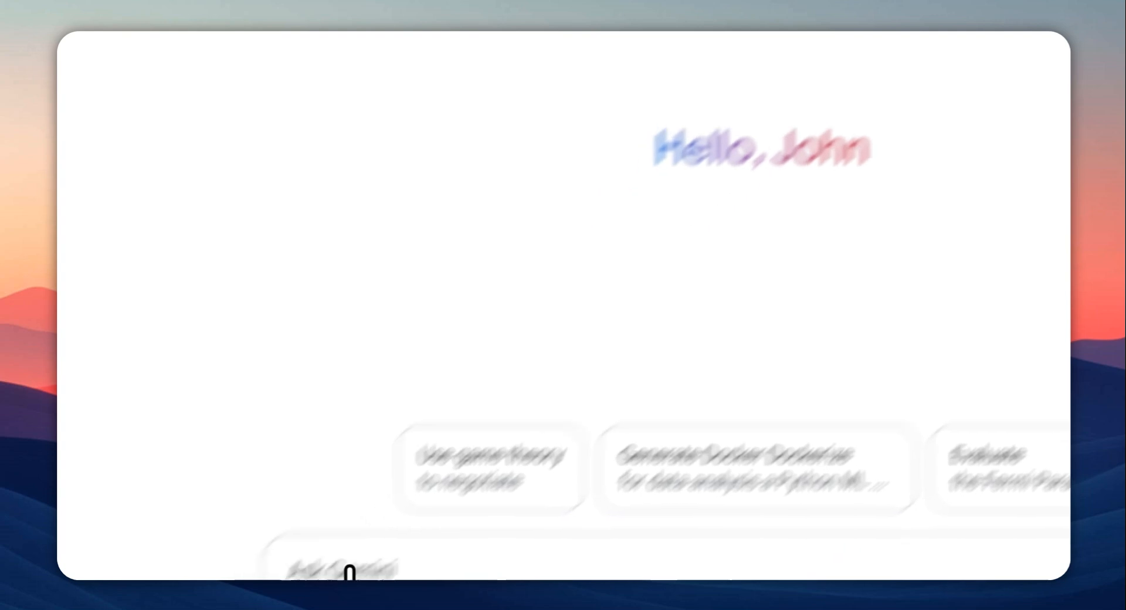
click(515, 478)
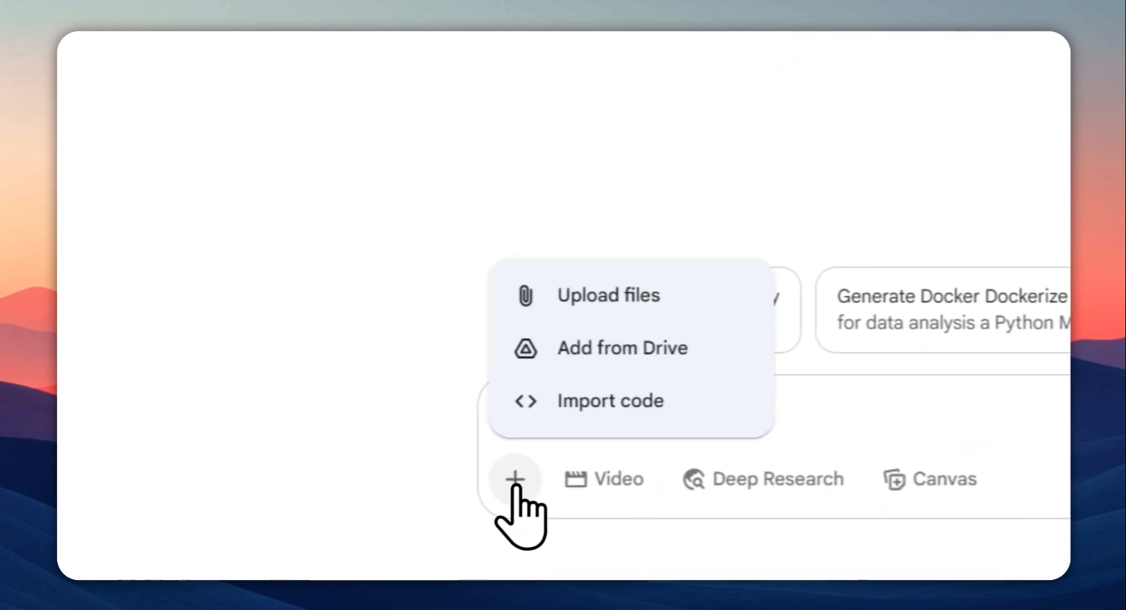
click(617, 299)
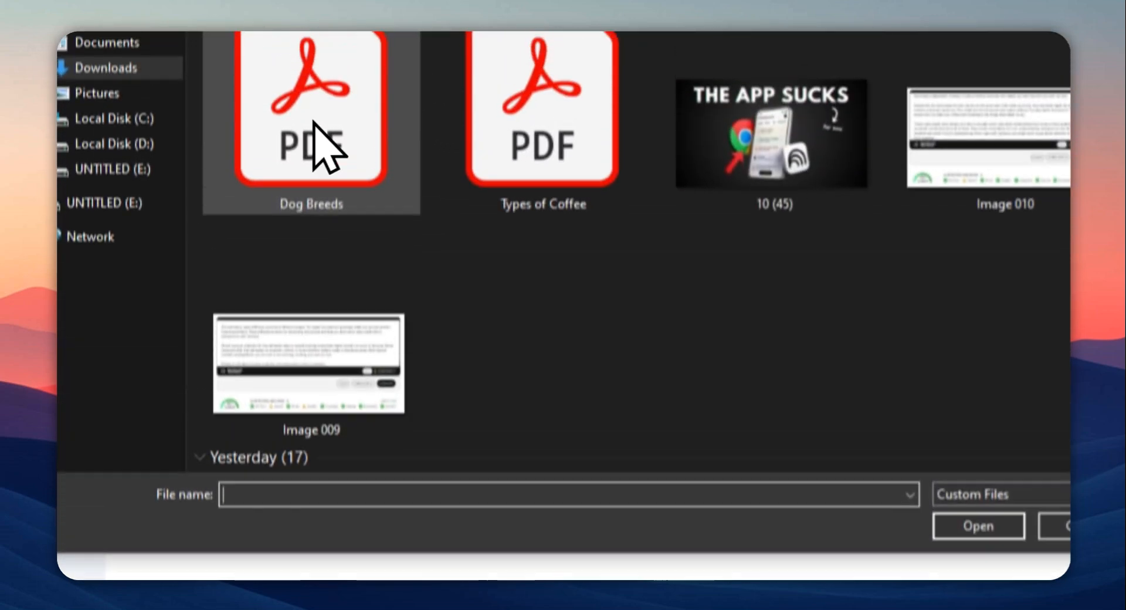
click(318, 158)
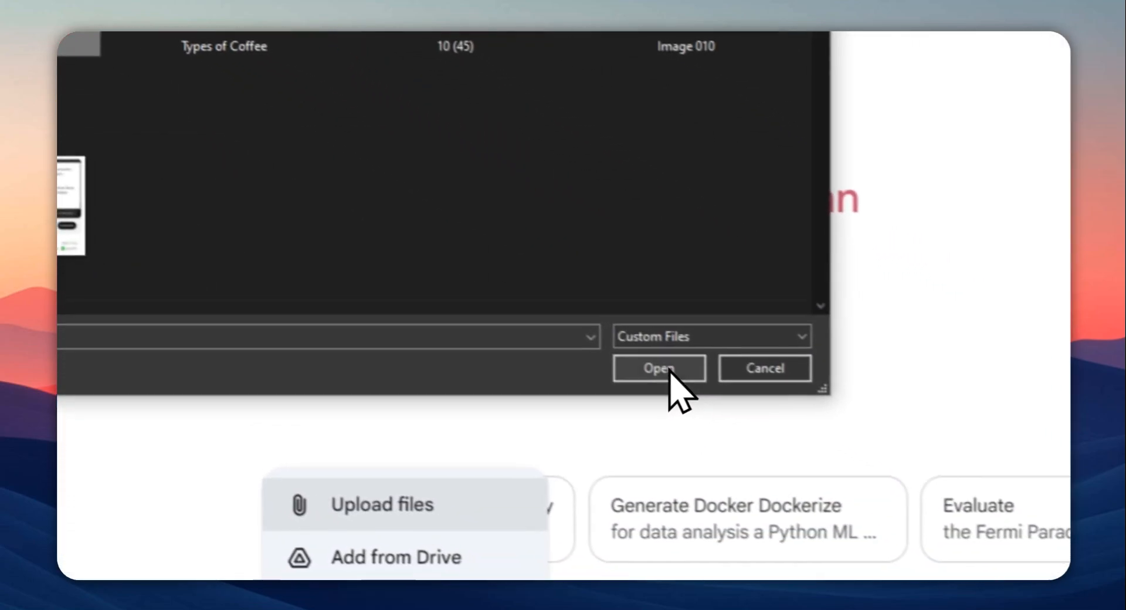
click(978, 562)
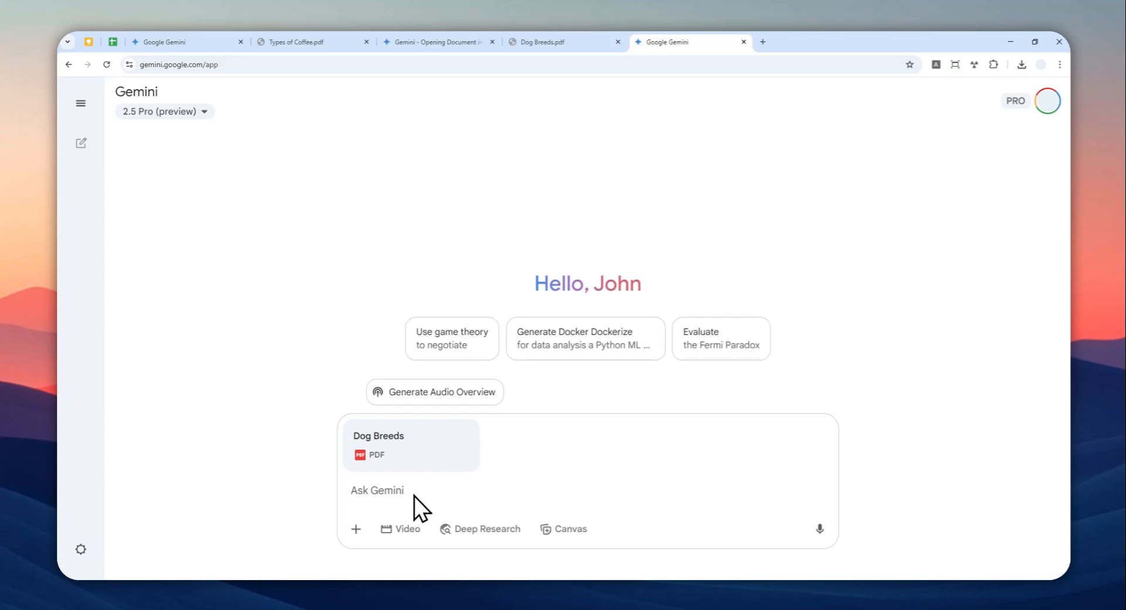
With Canvas enabled, send the prompt "Open the following document in the Canvas mode. Do not change anything."
text(Open the)
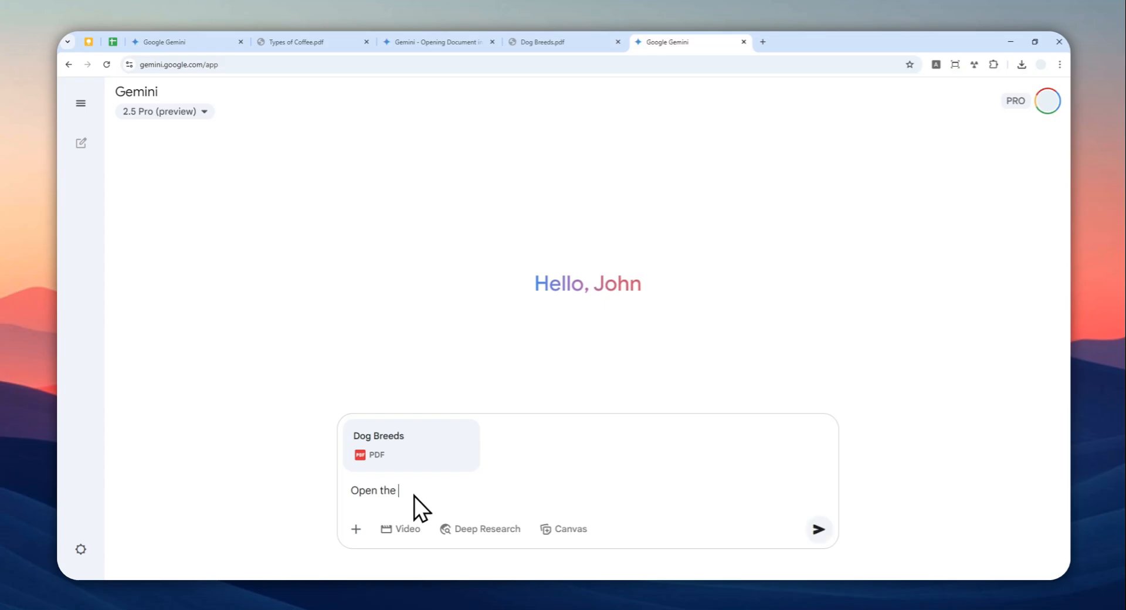
text( following document in the Canvas mode)
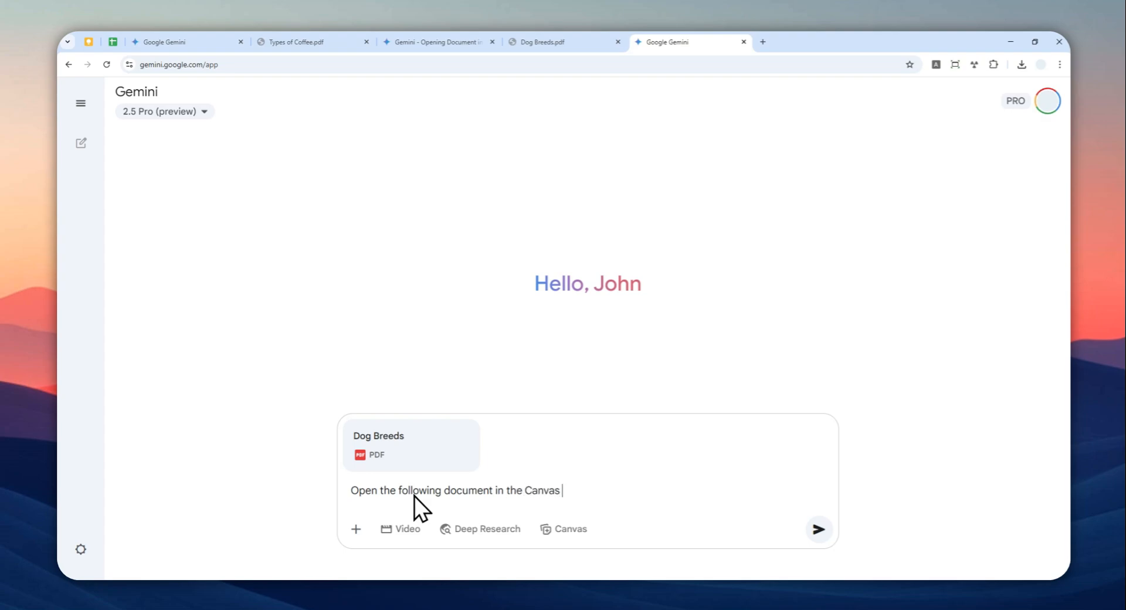
text(. Do not change anything.)
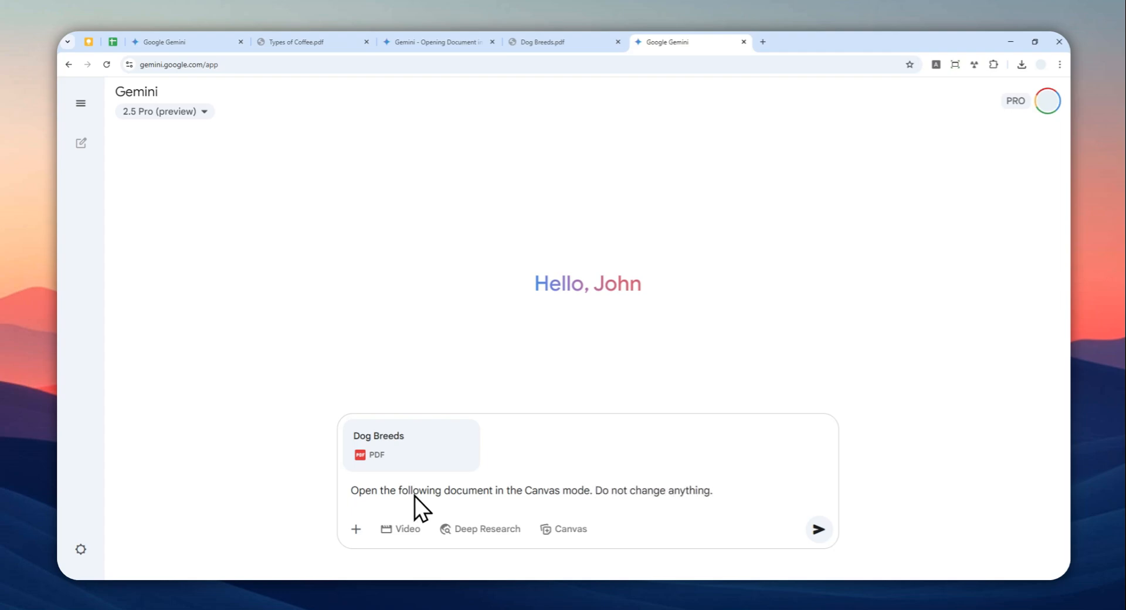
click(564, 525)
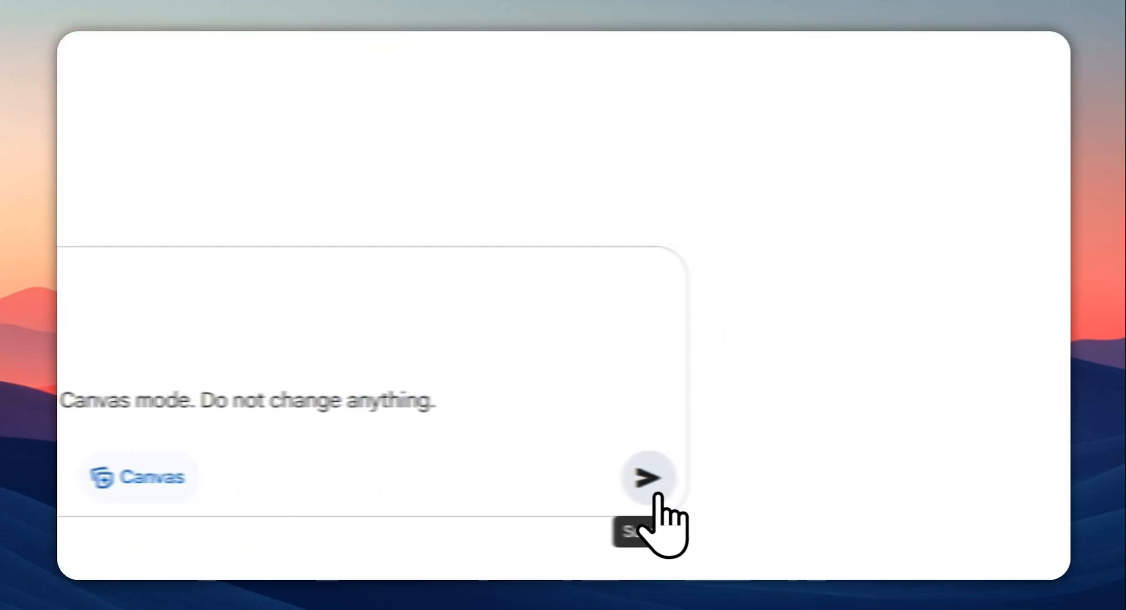
click(840, 481)
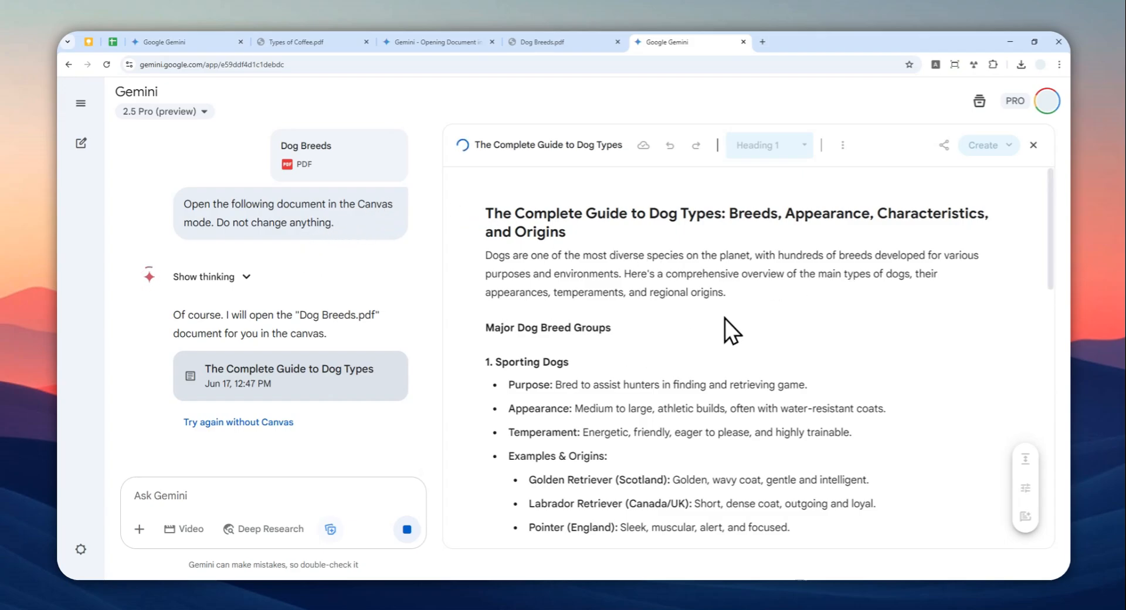
Review the dog guide in the canvas, from the breed groups through size categories, coat types and regional origins
scroll(776, 269, down, 2)
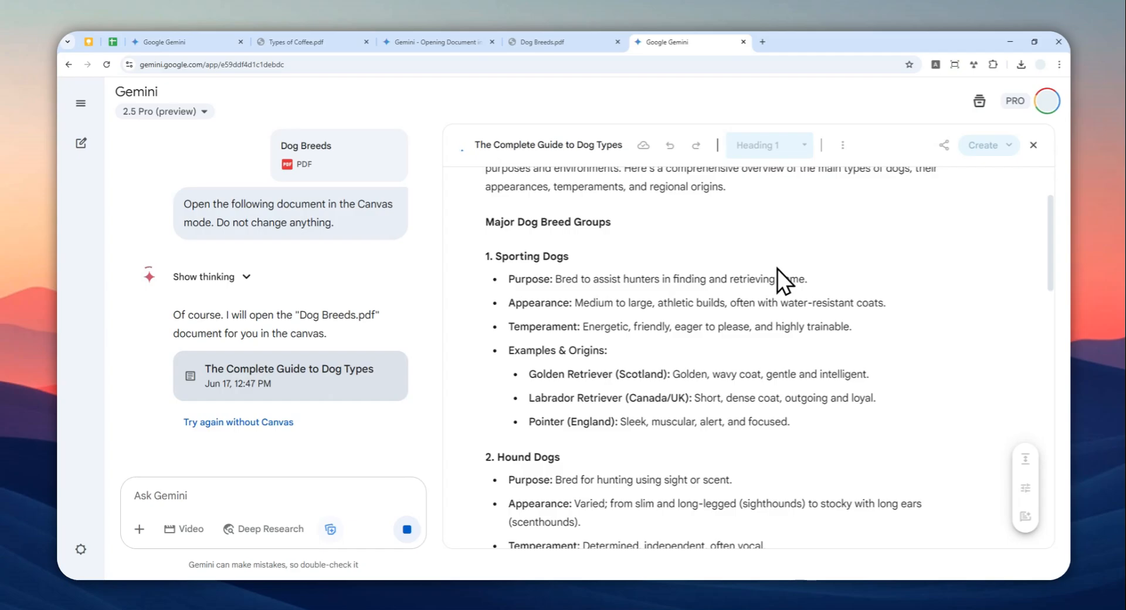
scroll(777, 268, down, 3)
scroll(773, 262, down, 3)
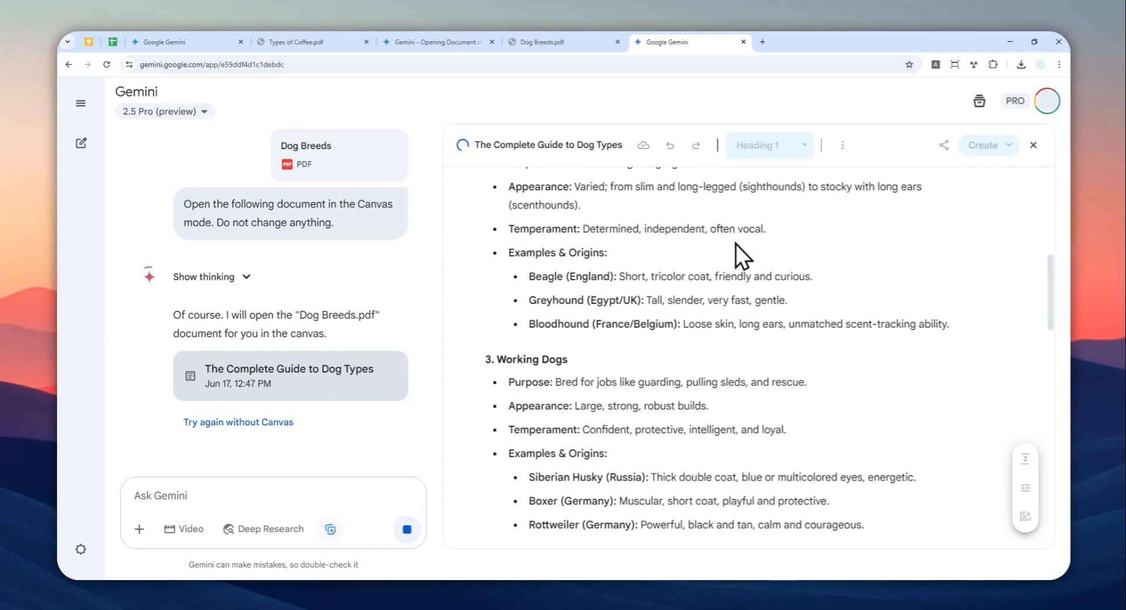
scroll(736, 244, up, 4)
scroll(593, 279, up, 4)
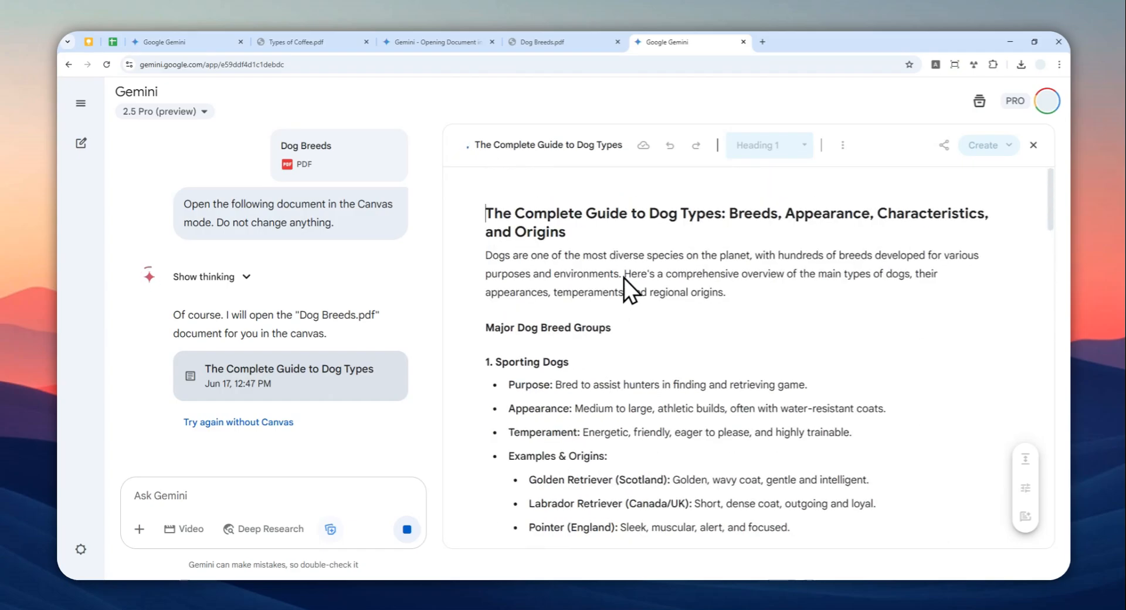
scroll(610, 265, down, 20)
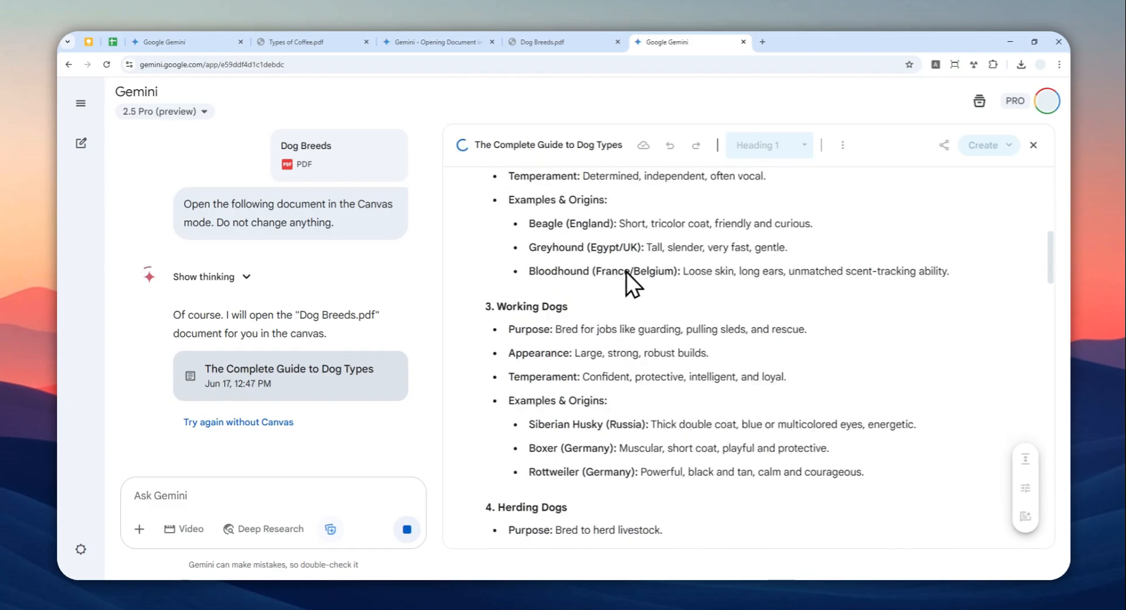
scroll(634, 265, down, 8)
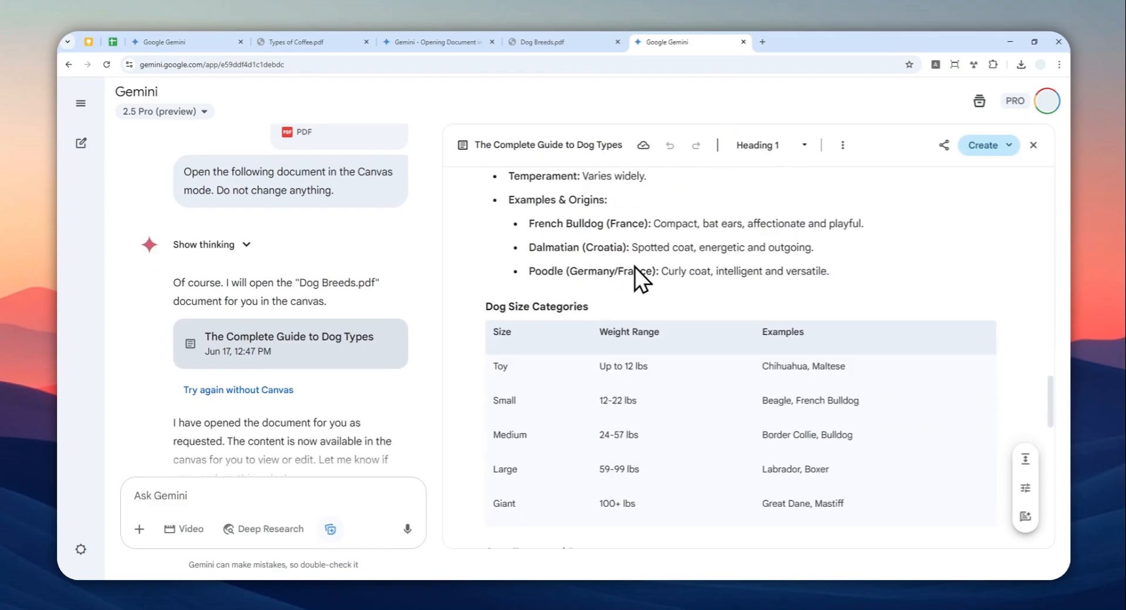
scroll(634, 268, down, 4)
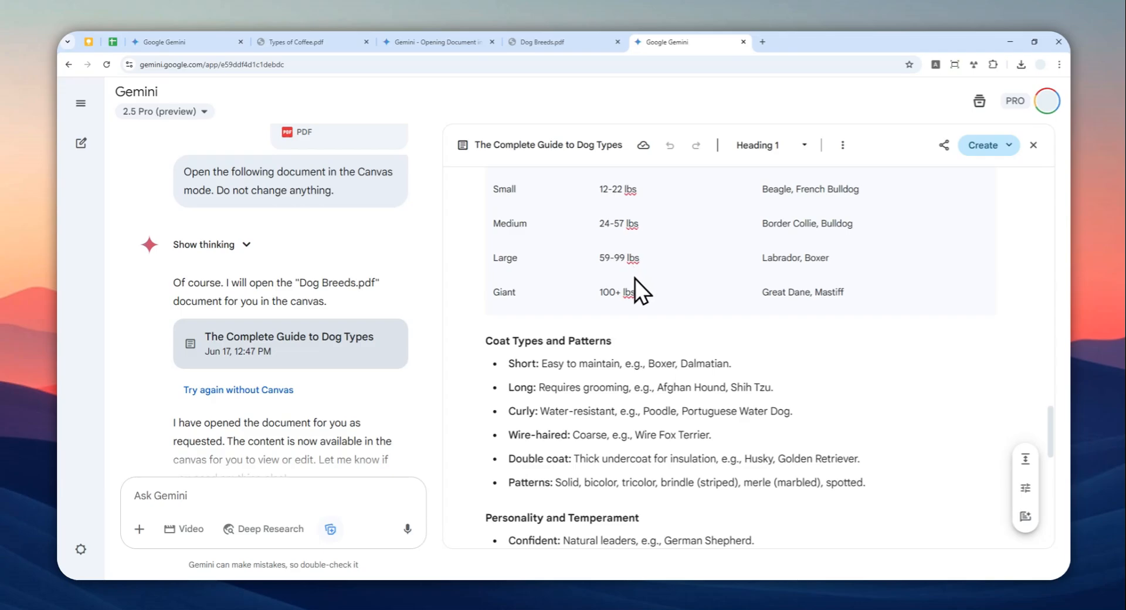
scroll(625, 279, down, 8)
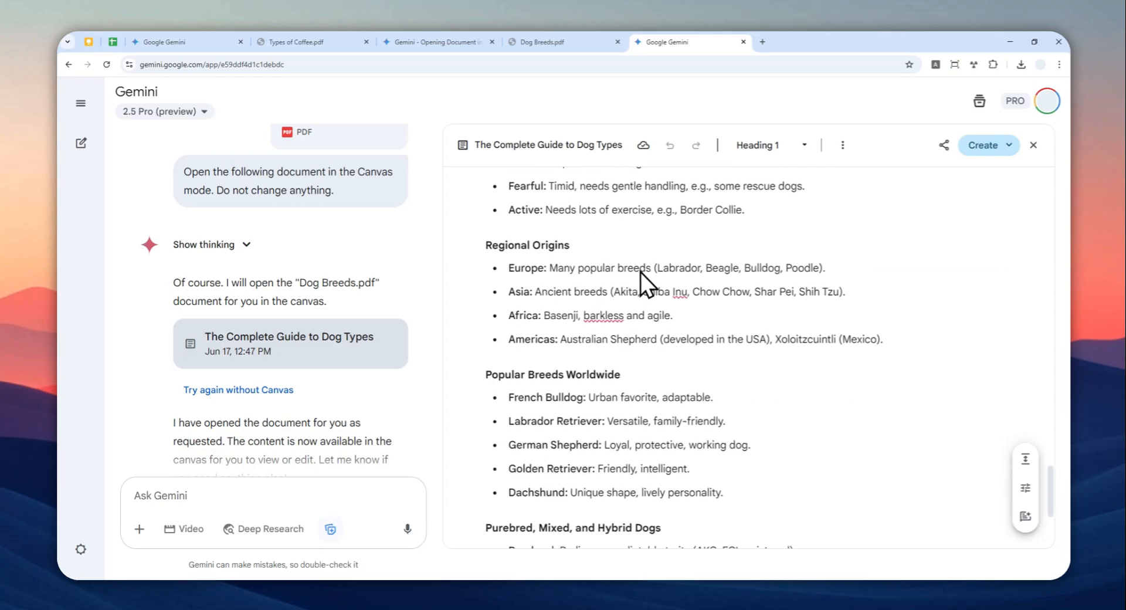
Generate a web page from the dog guide open in the canvas
scroll(642, 273, down, 4)
scroll(651, 281, up, 12)
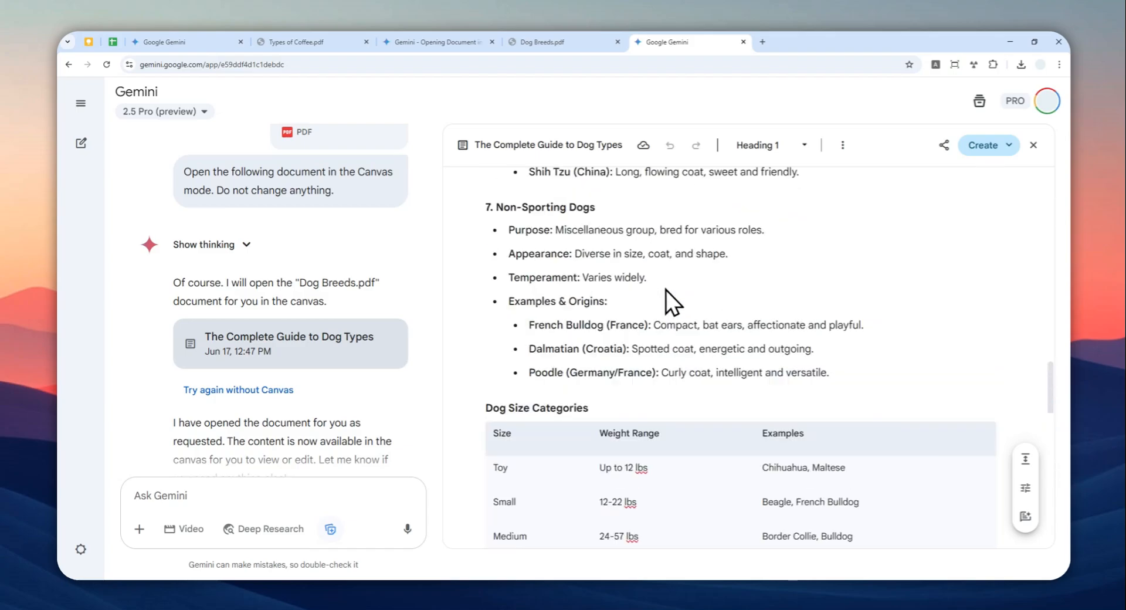
scroll(663, 286, up, 20)
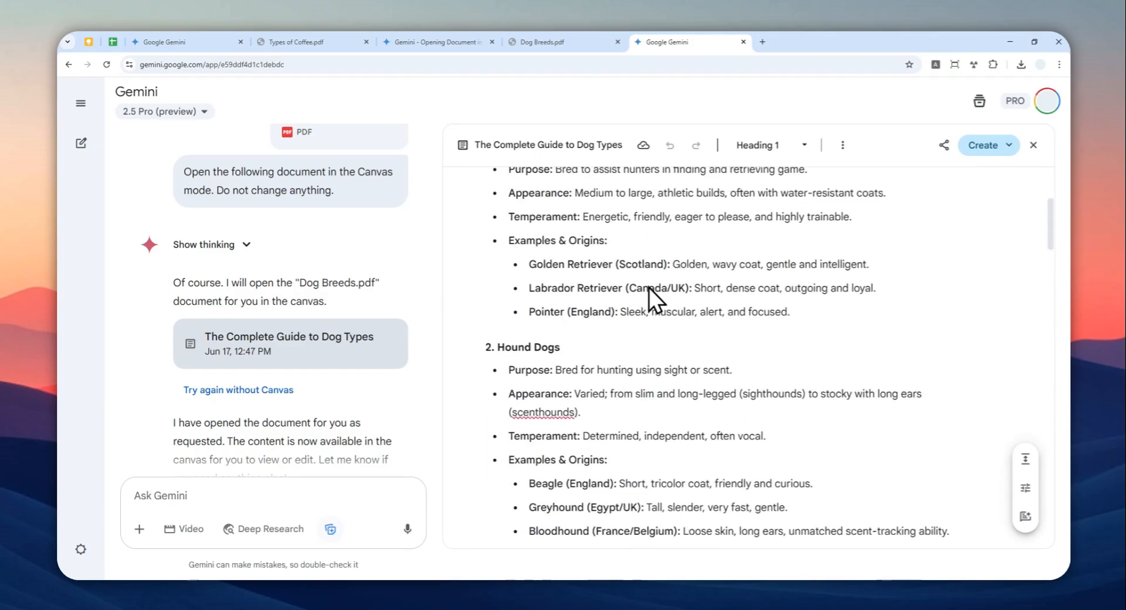
scroll(649, 287, up, 5)
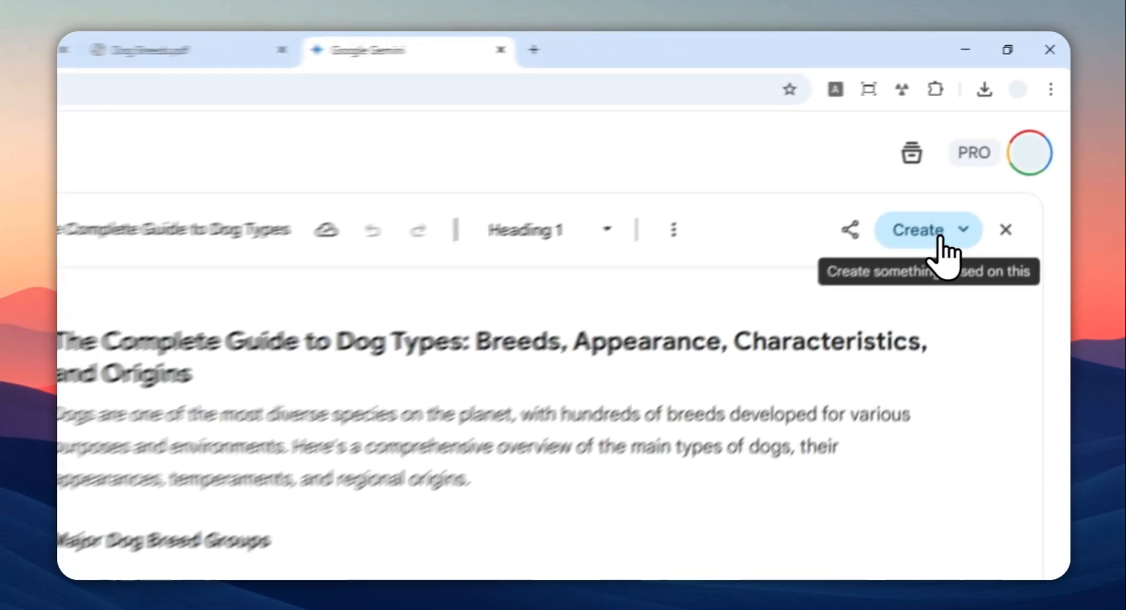
click(939, 238)
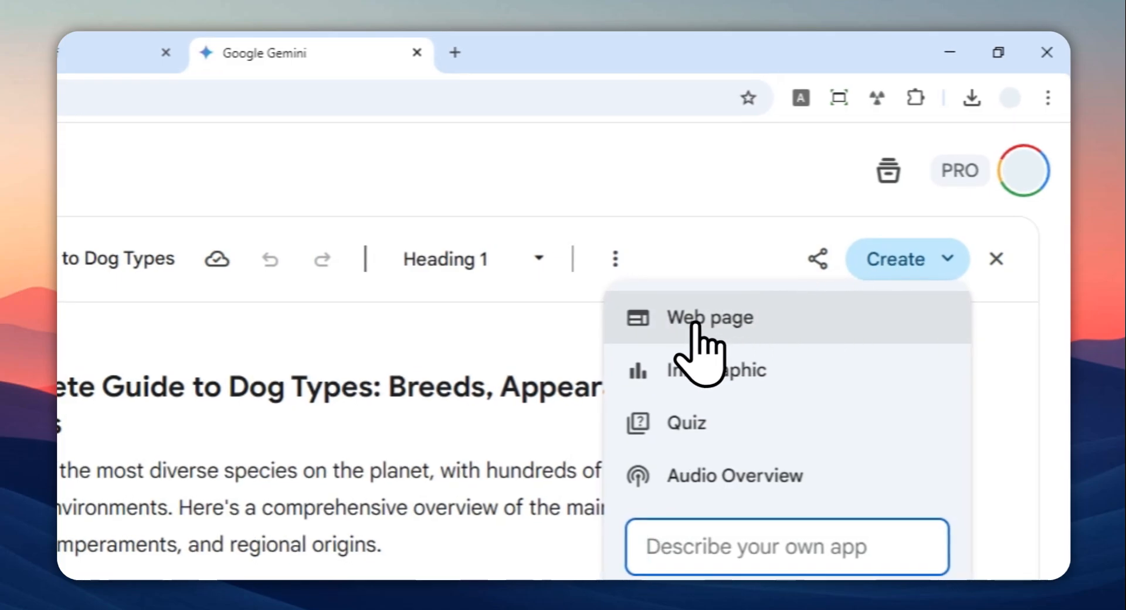
click(698, 322)
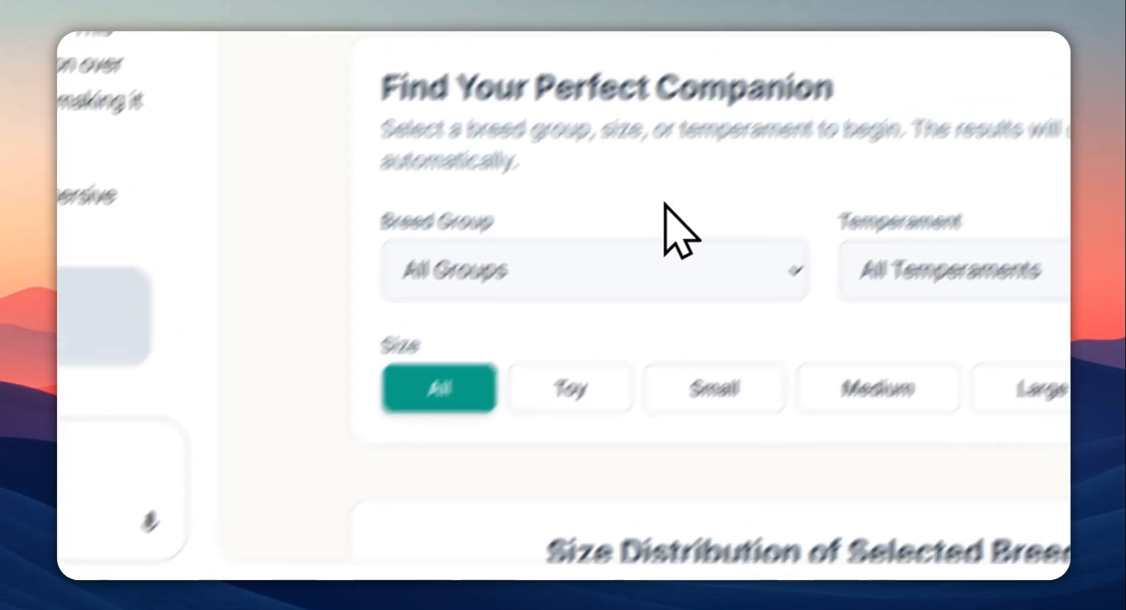
Look over the filters and chart of the generated Interactive Dog Breed Explorer and filter the breeds by the Toy size
scroll(739, 156, down, 3)
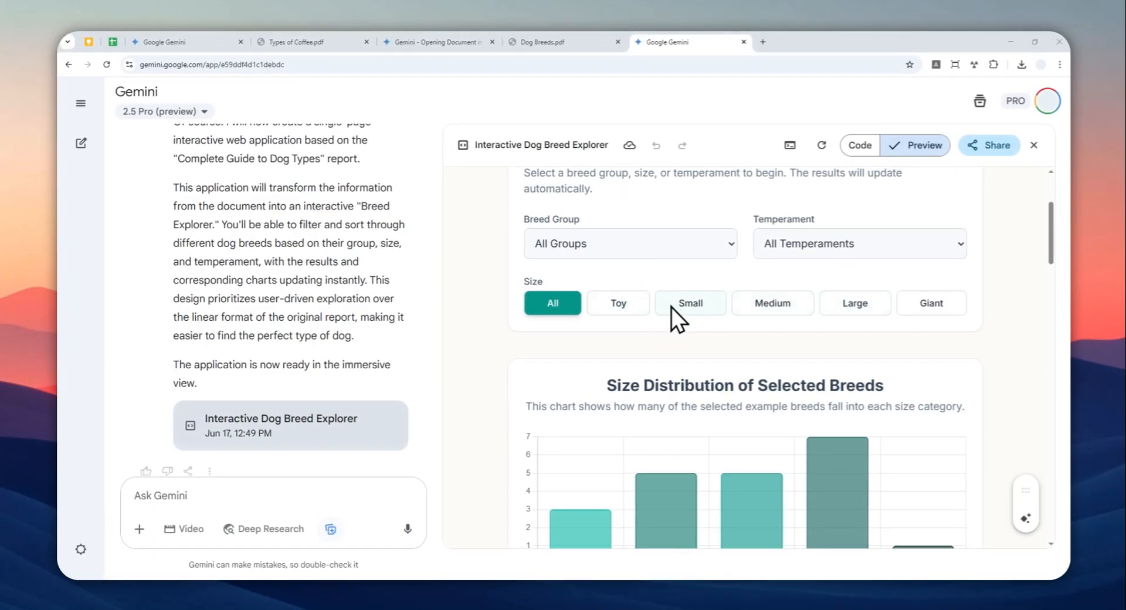
scroll(856, 281, up, 3)
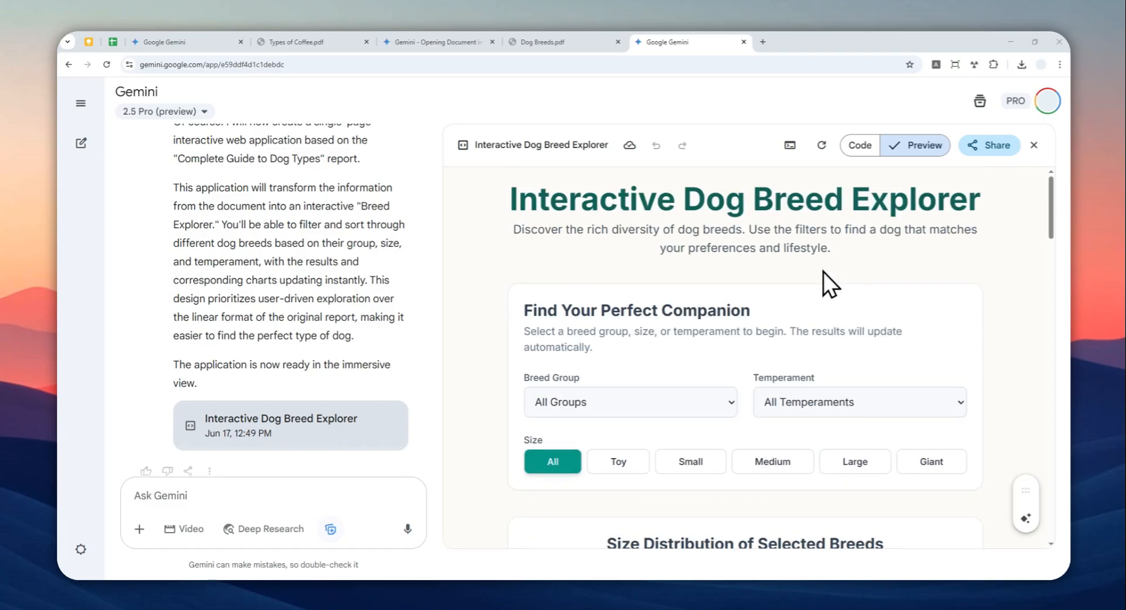
scroll(823, 276, down, 3)
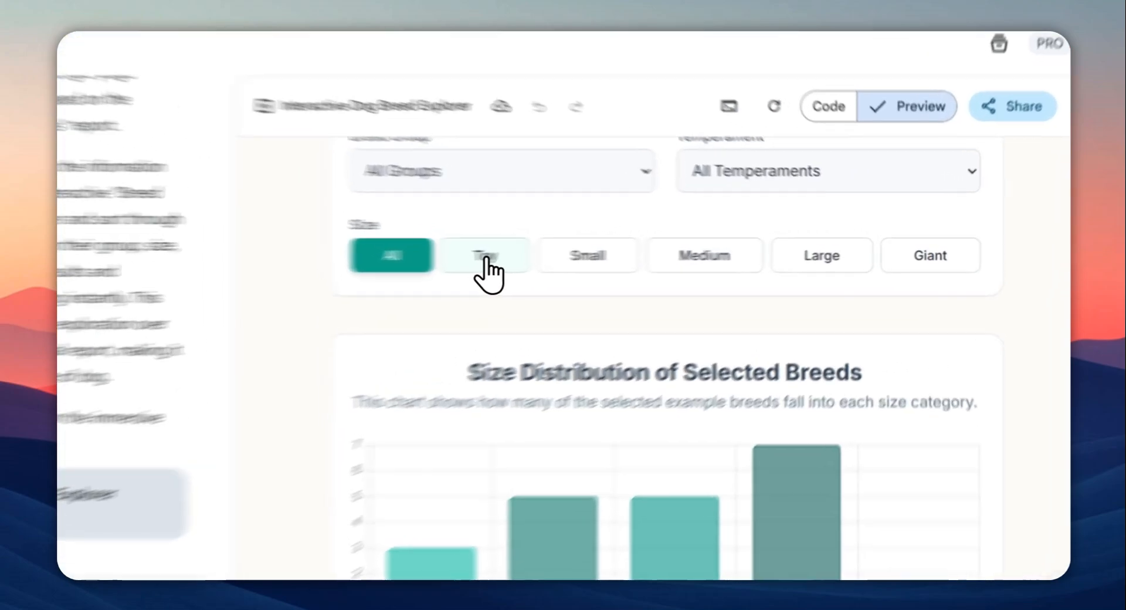
click(485, 258)
scroll(685, 263, up, 3)
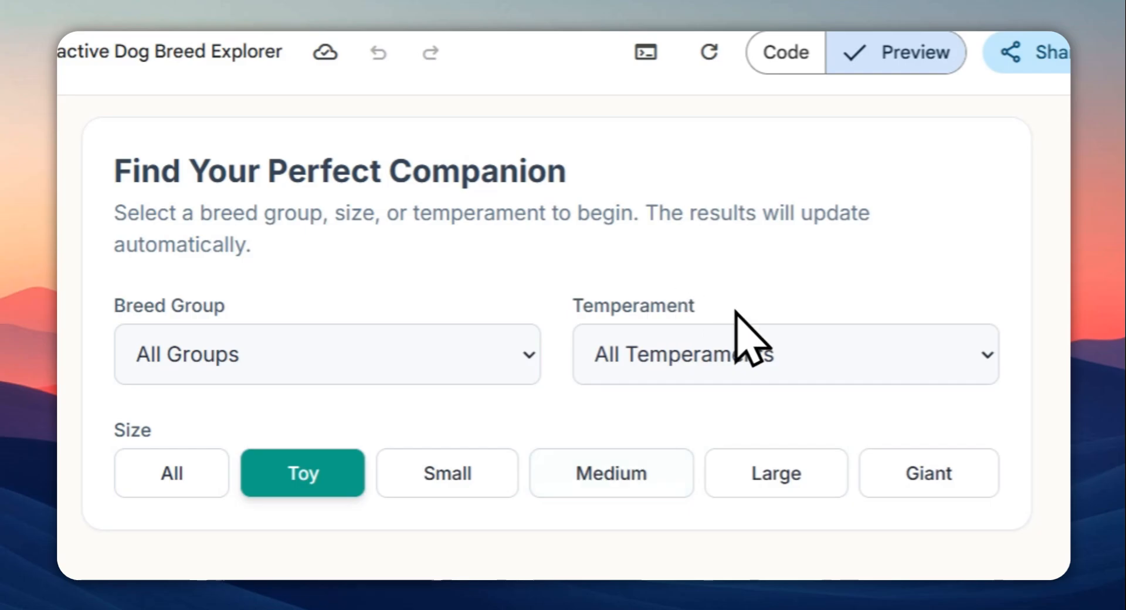
Inspect the options offered by the Temperament and Breed Group filters, keeping all temperaments and all groups
scroll(611, 454, down, 2)
click(708, 349)
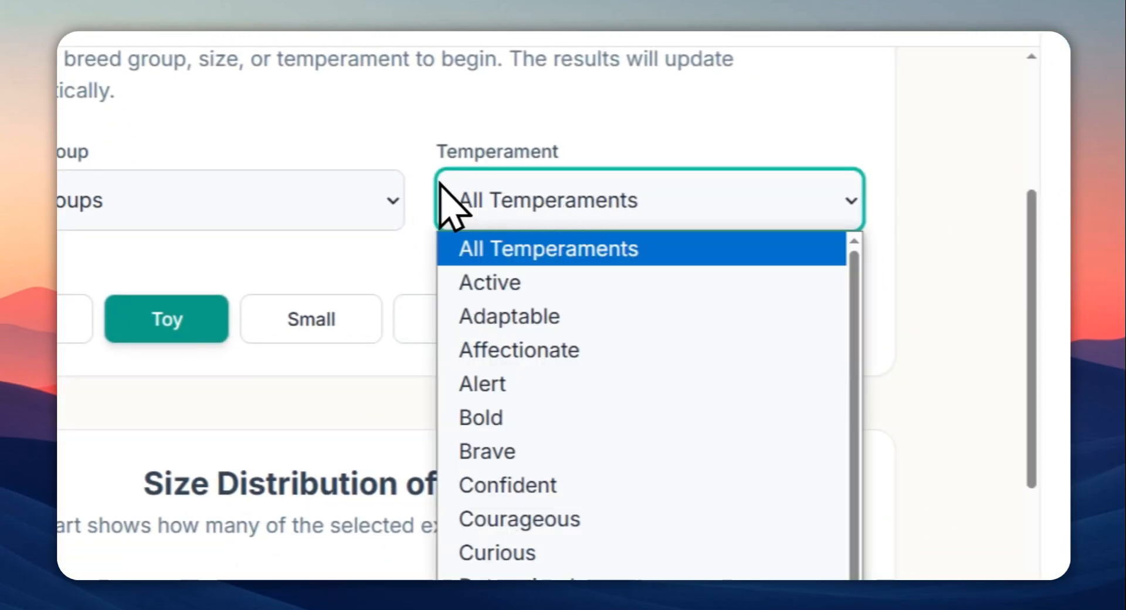
click(235, 183)
click(236, 181)
Review the size distribution chart and breed results for the Toy size, and switch the size filter to Medium
scroll(563, 411, down, 10)
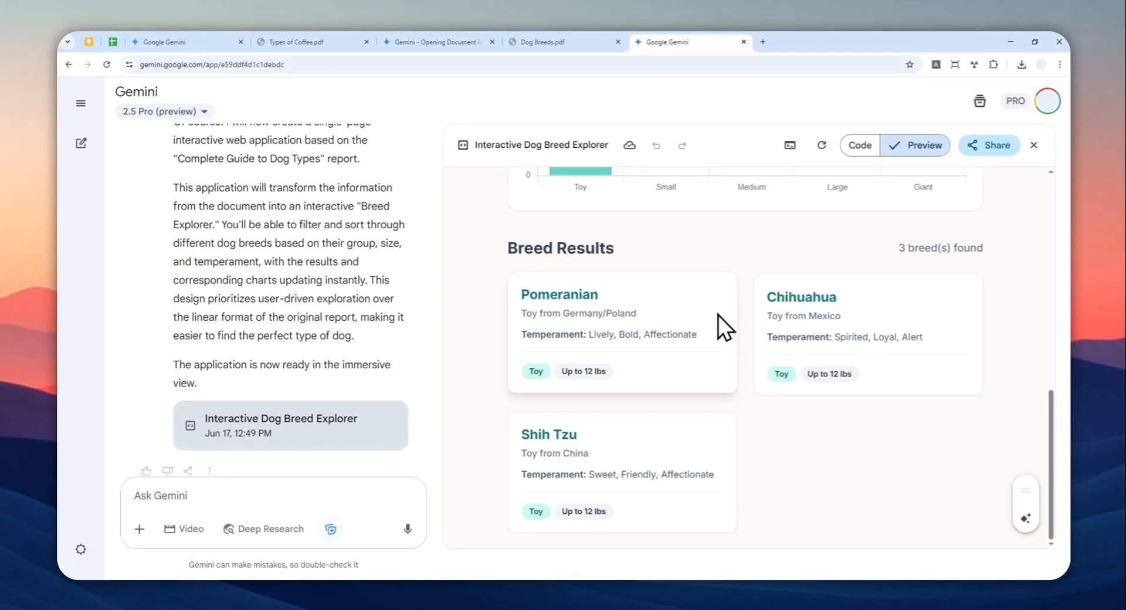
scroll(744, 336, up, 5)
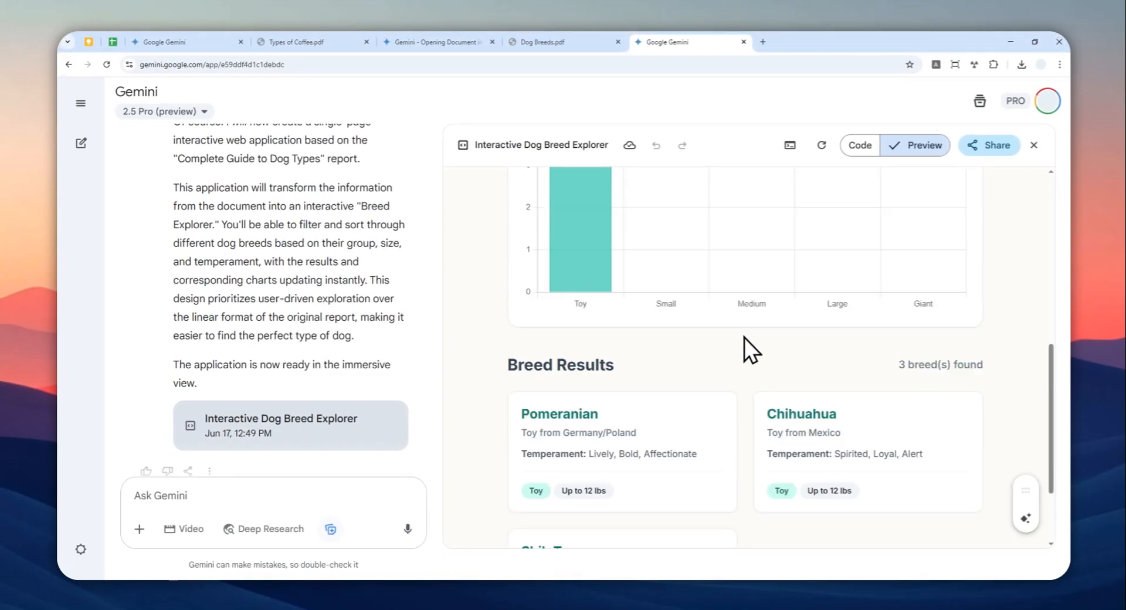
scroll(744, 346, up, 3)
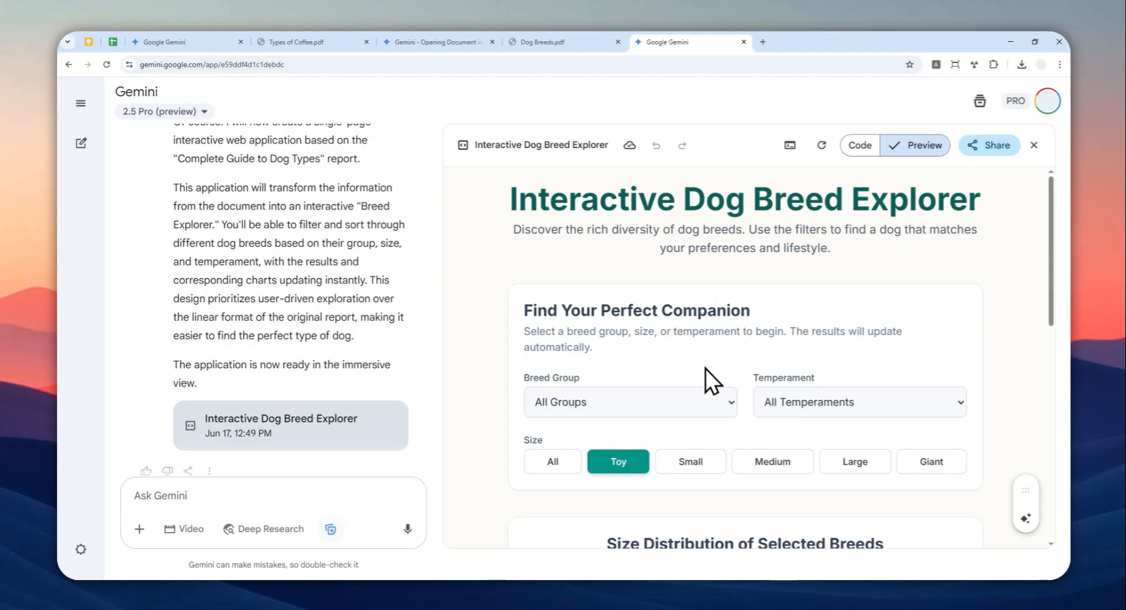
scroll(706, 368, down, 3)
scroll(654, 355, down, 7)
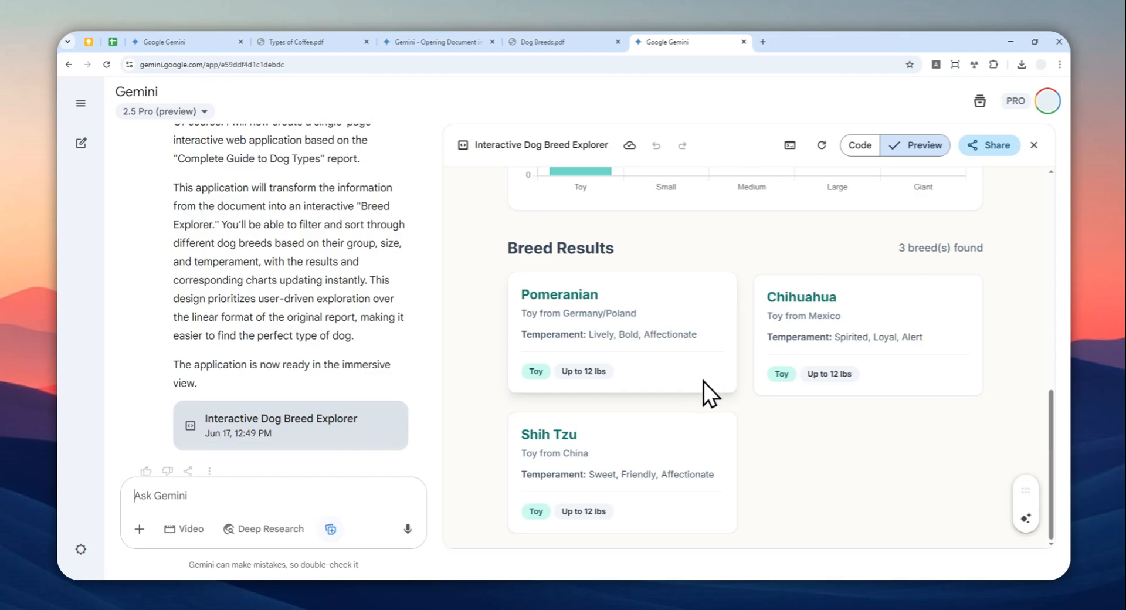
scroll(706, 384, up, 10)
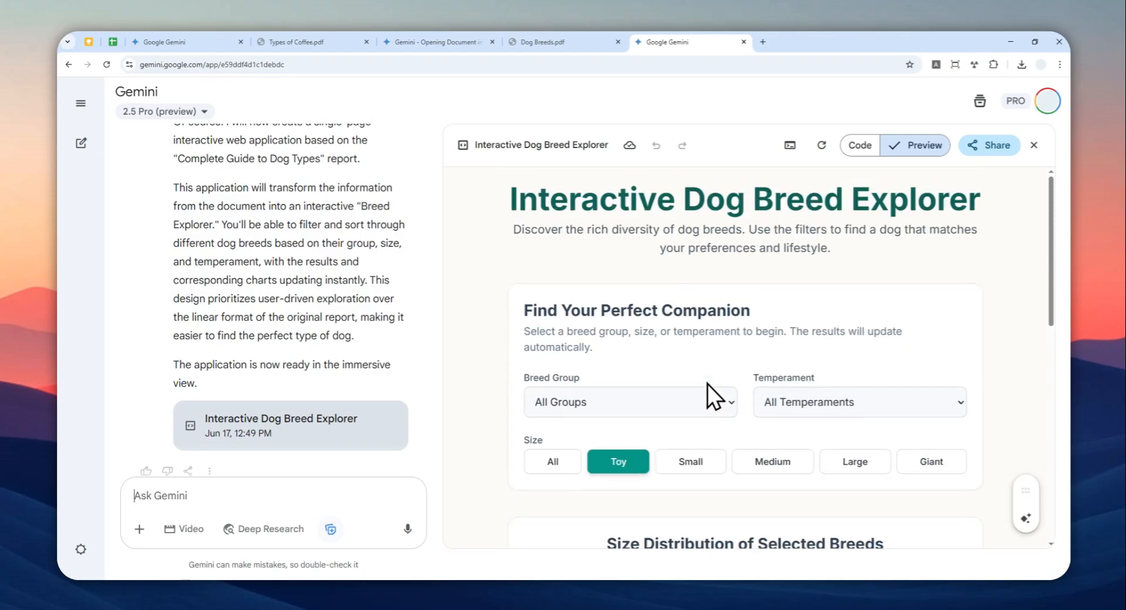
click(777, 467)
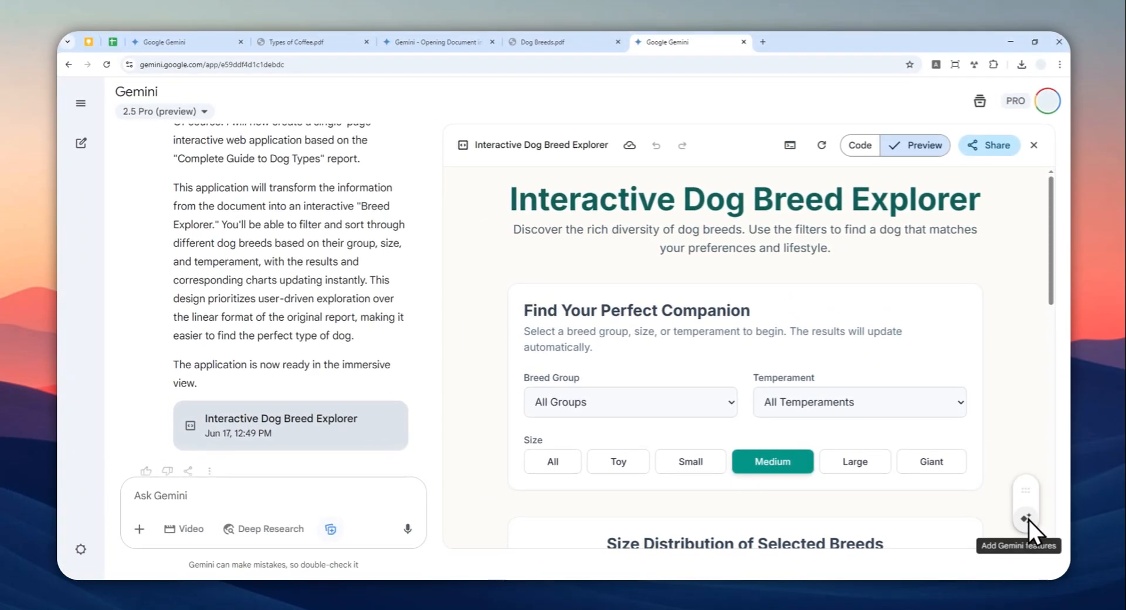
Send the prompt "Add a Gemini feature where the visitor can get dog breed recommendation based on their lifestyle"
click(161, 506)
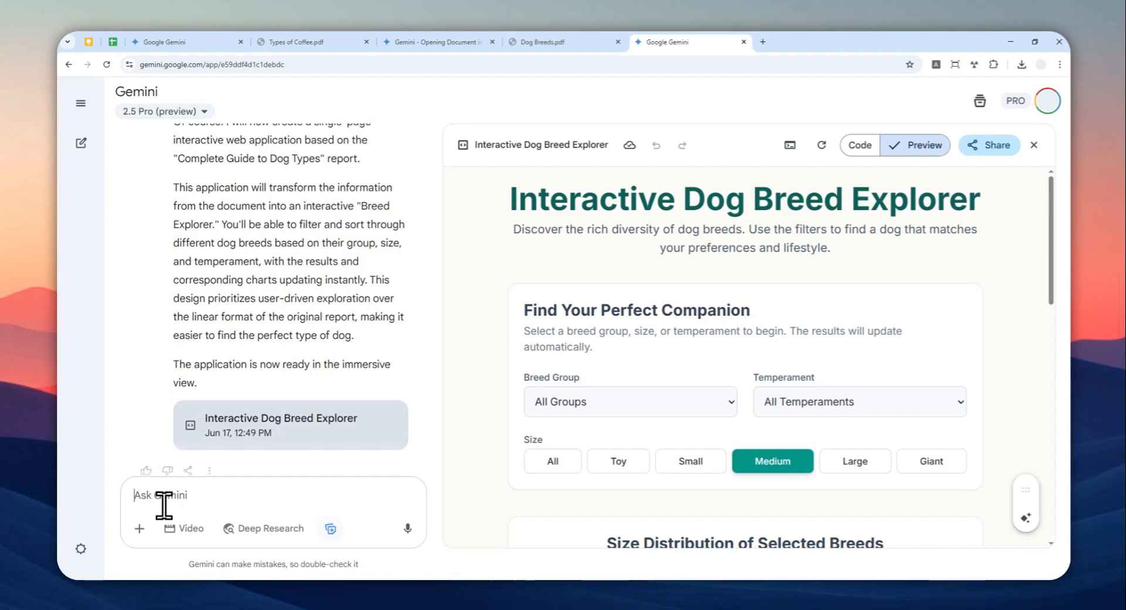
text(Add a Gemin)
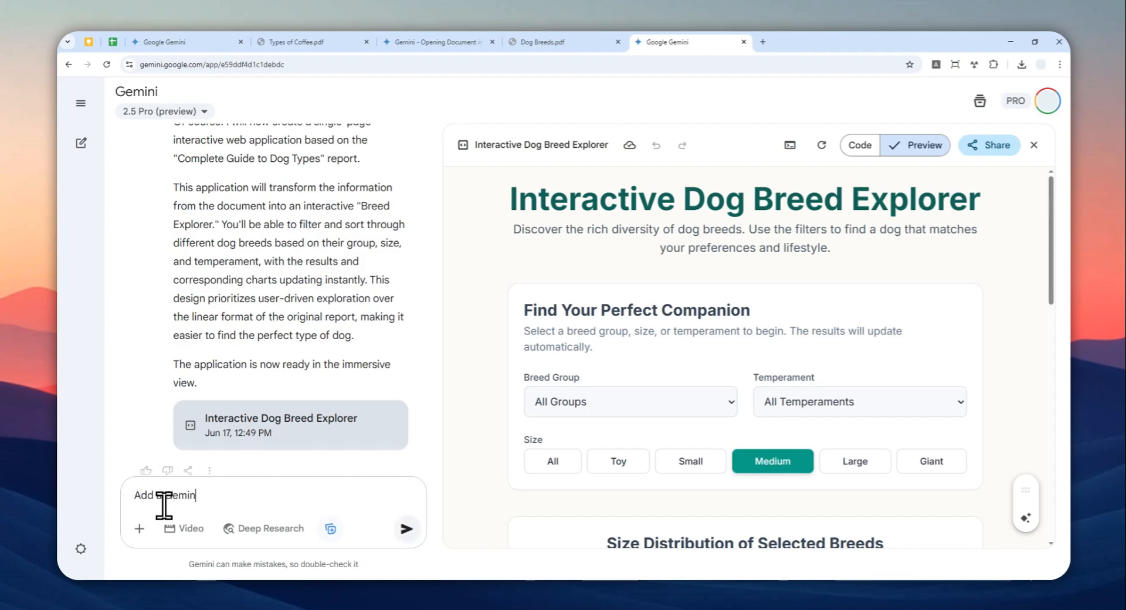
text(i feature where the vis)
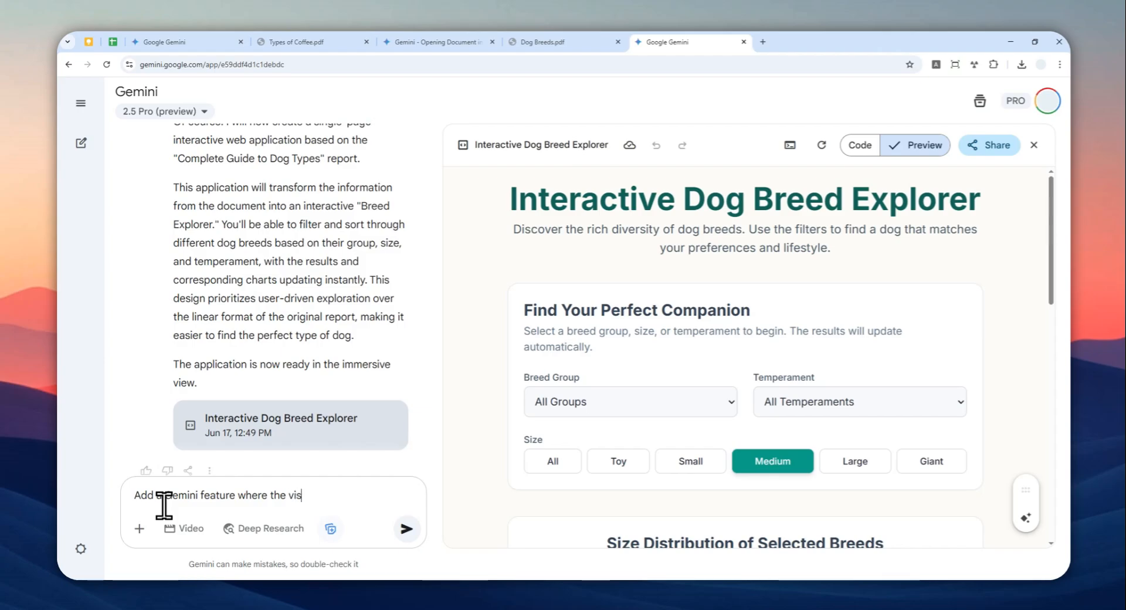
text(itor can get dog bre)
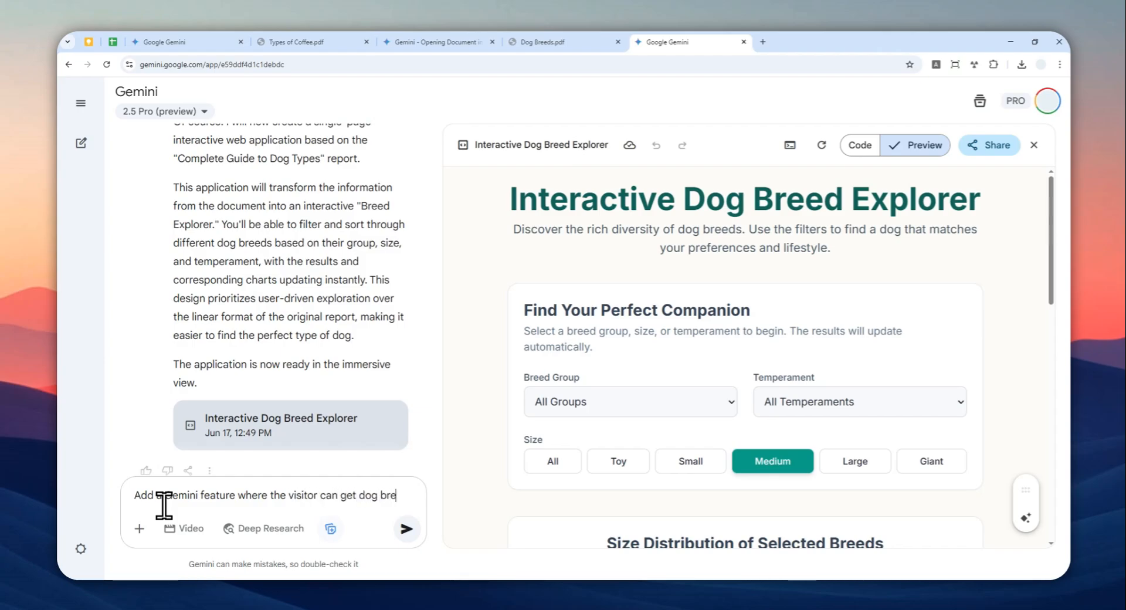
text(ed recomme)
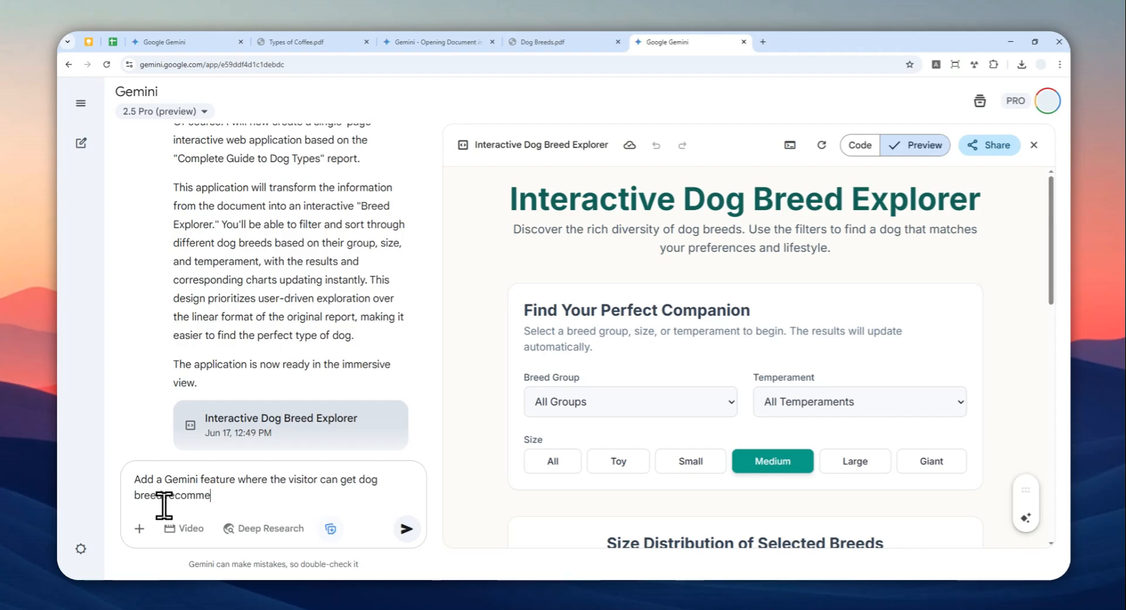
text(ndation based on their lifestyle)
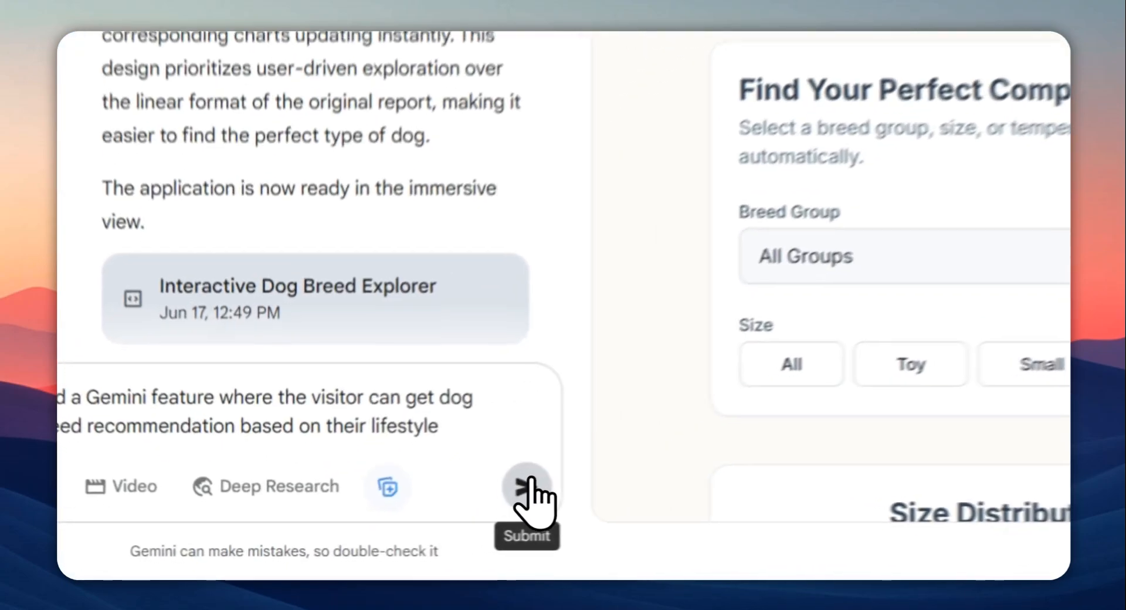
click(406, 529)
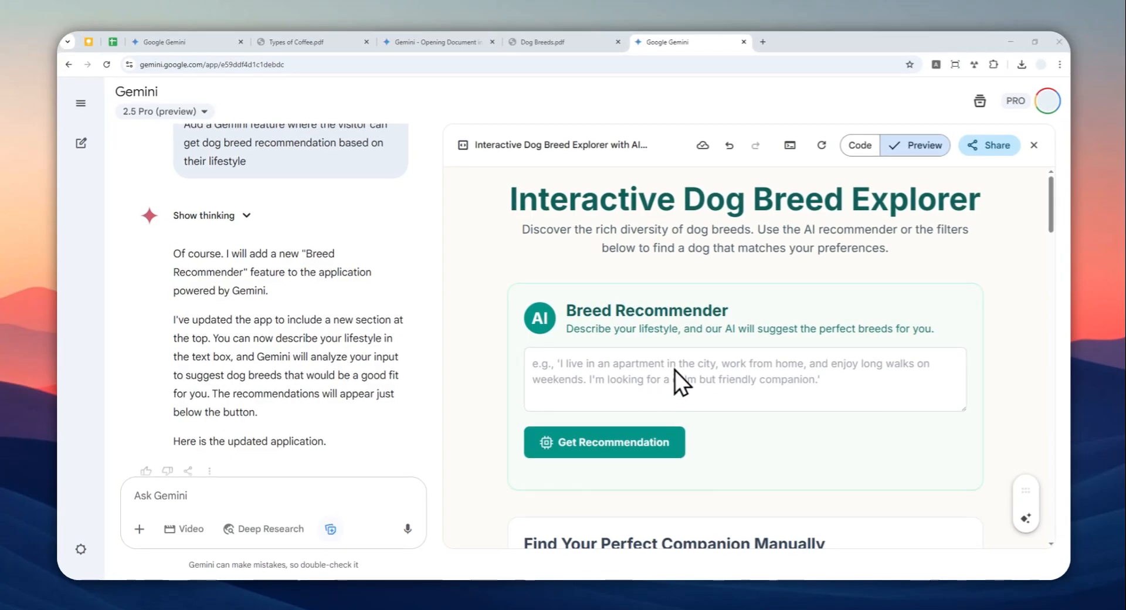
Review the updated explorer from the AI Breed Recommender through the manual filters to the size distribution chart
scroll(762, 338, down, 5)
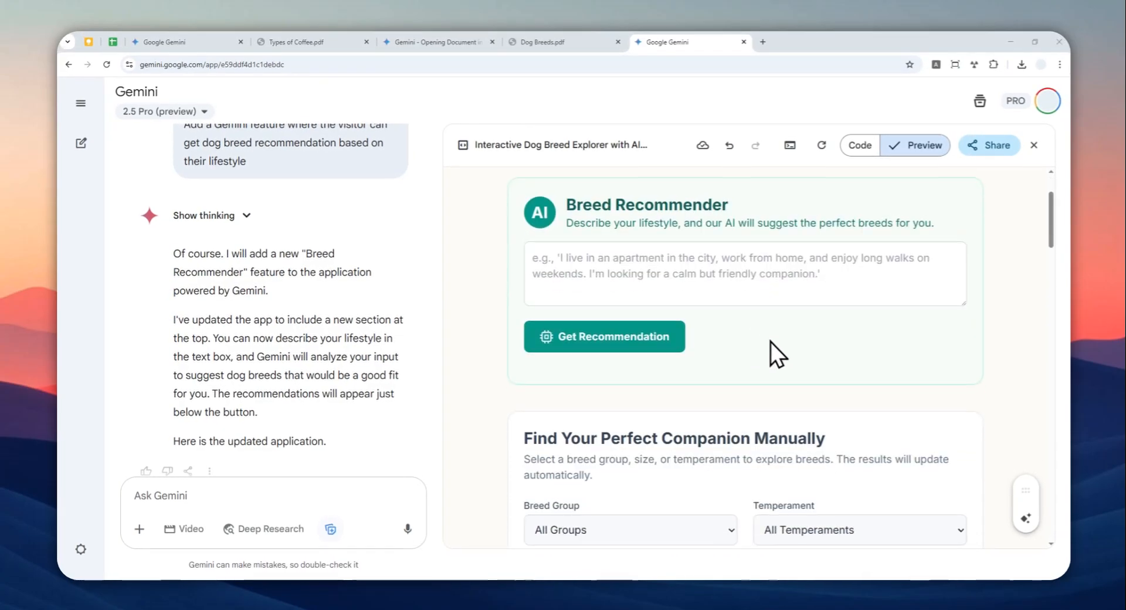
scroll(788, 350, up, 3)
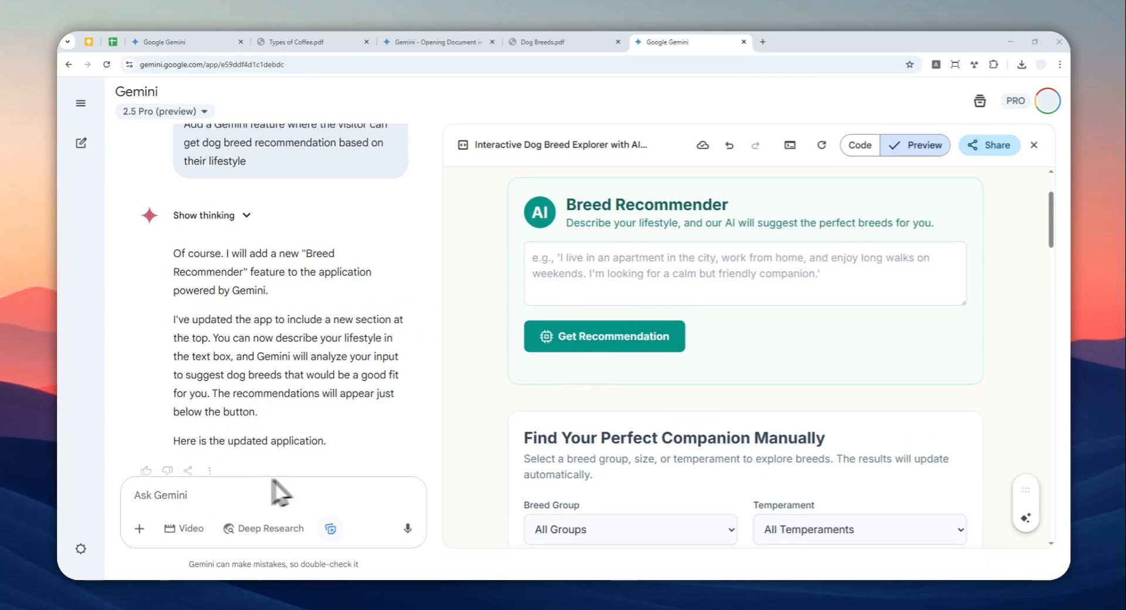
scroll(740, 316, down, 5)
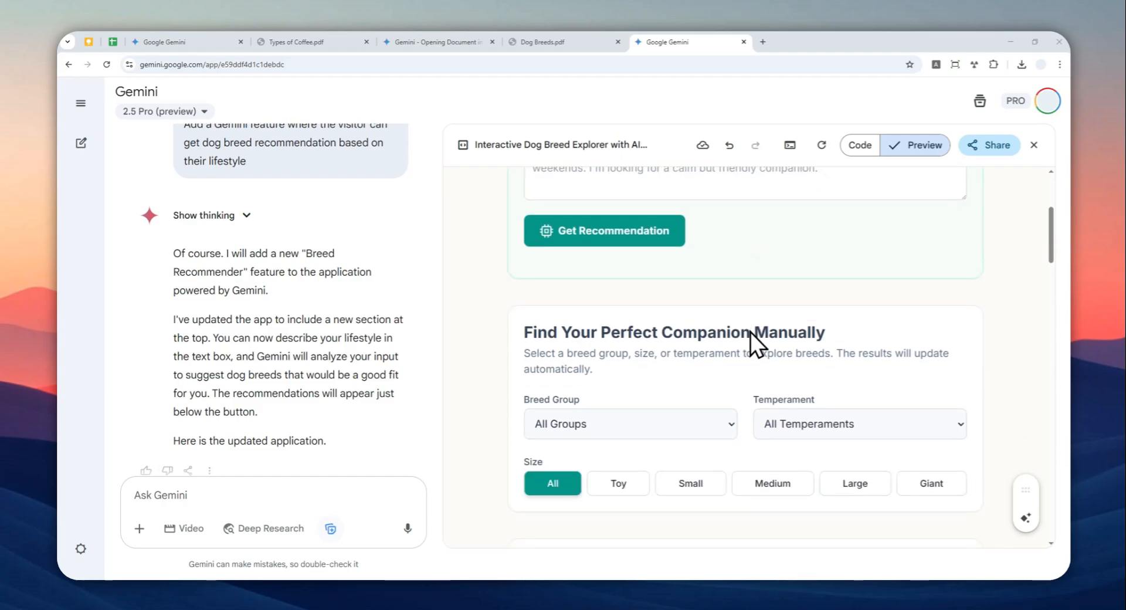
scroll(786, 333, down, 3)
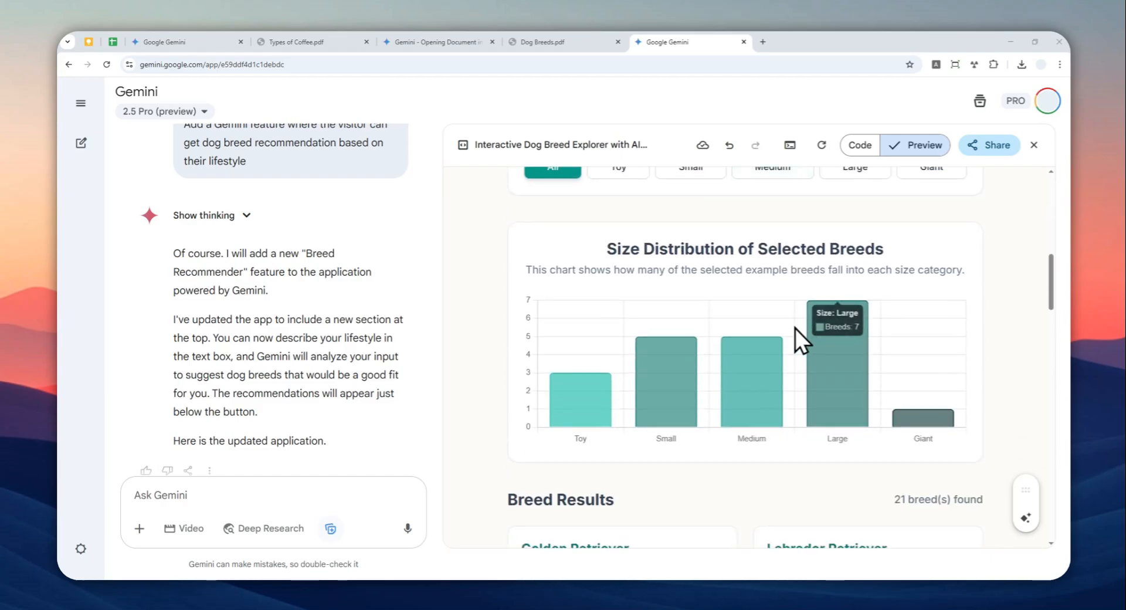
scroll(718, 347, up, 8)
scroll(703, 352, up, 2)
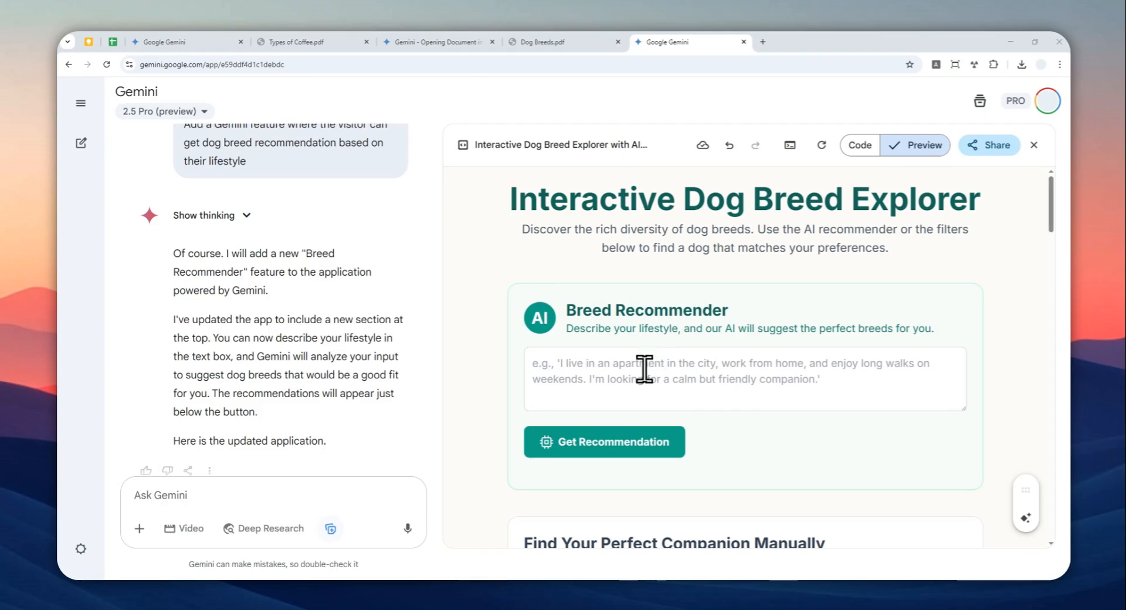
Request a breed recommendation for the lifestyle description "I live in a small town, tropical area, I prefer medium breed"
click(605, 385)
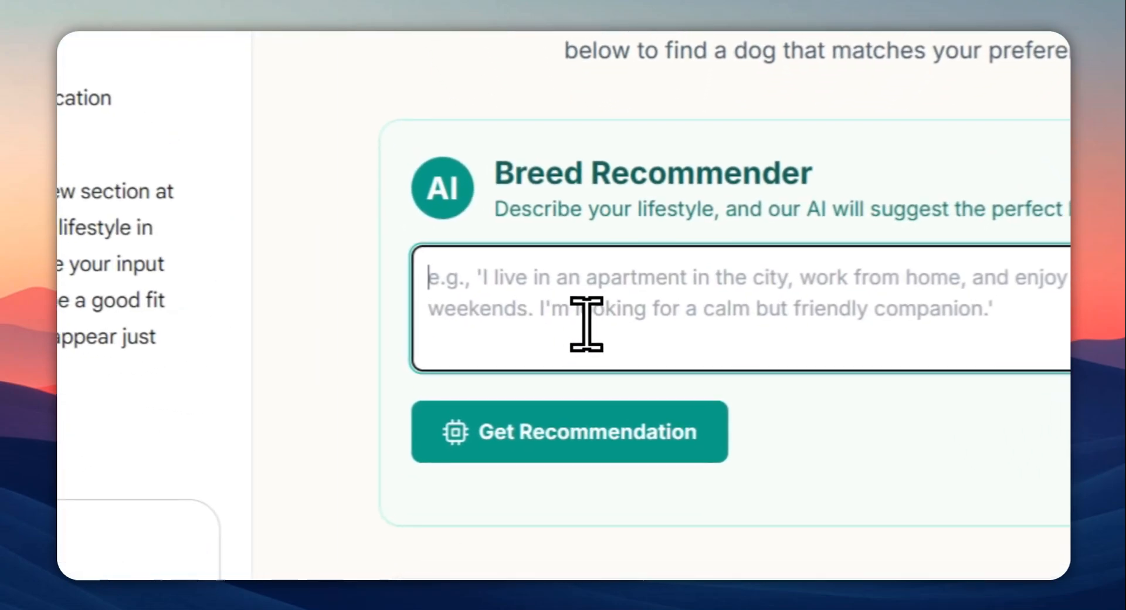
text(I live ina)
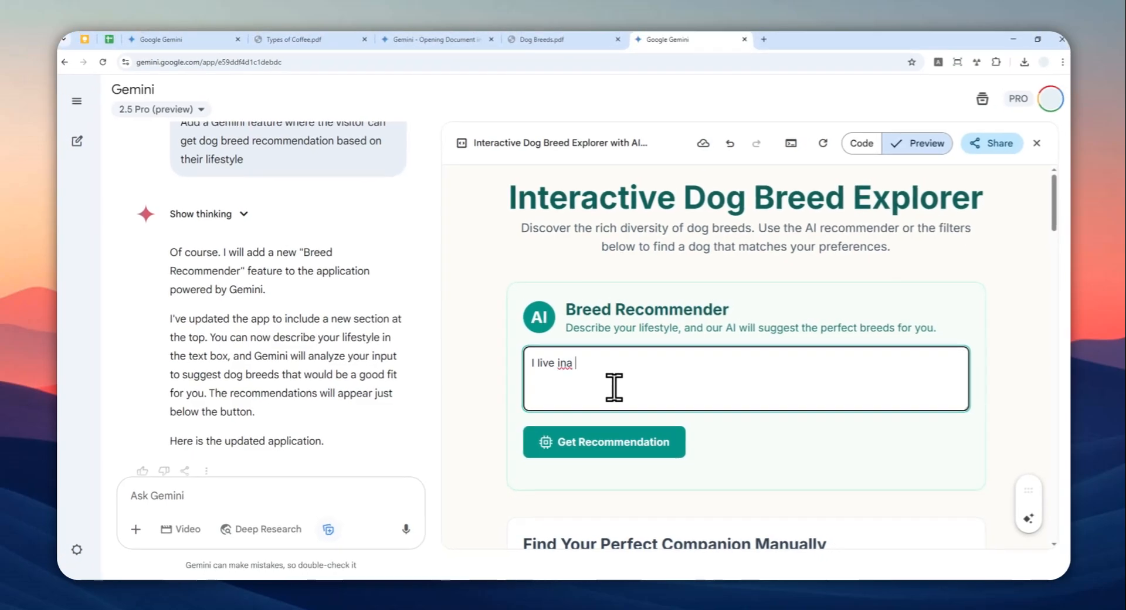
key(BackSpace)
key(BackSpace)
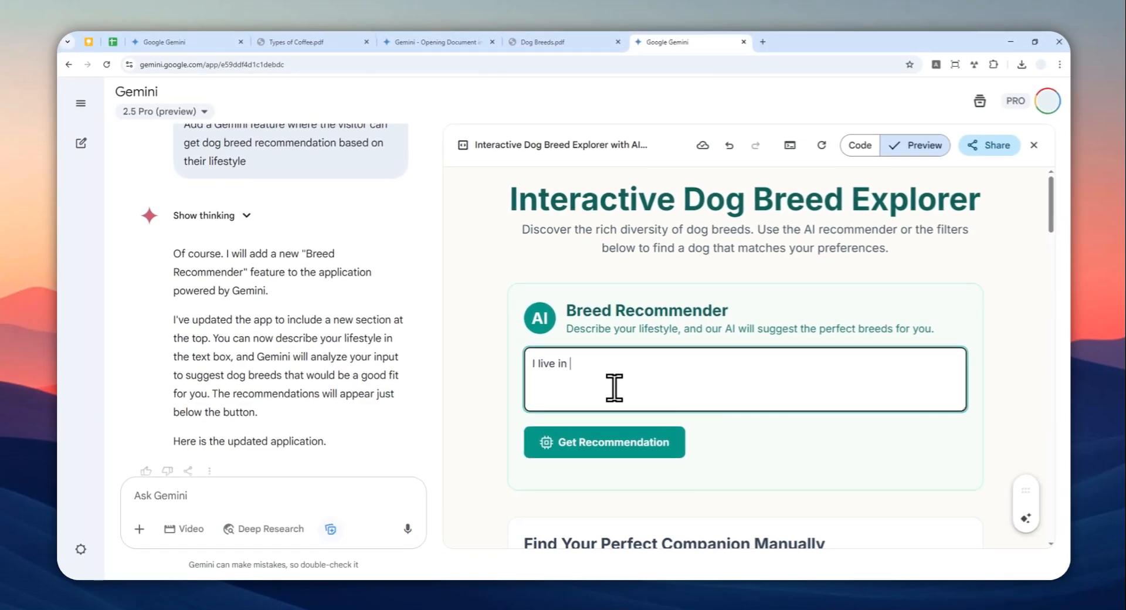
text(a small town, tropical area,)
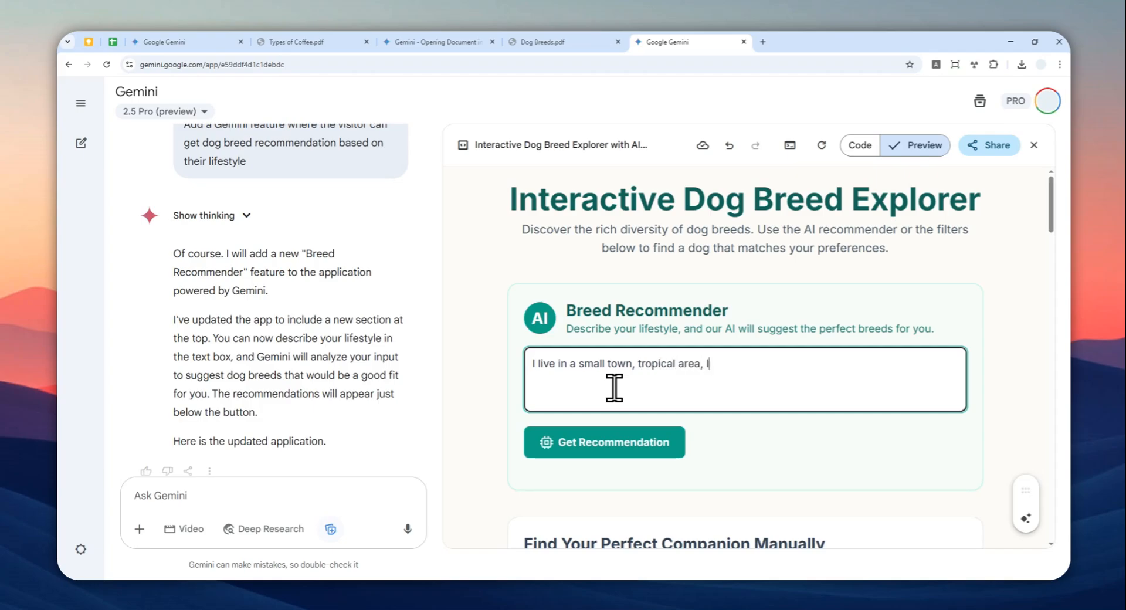
text( I prefer medium breed)
click(620, 438)
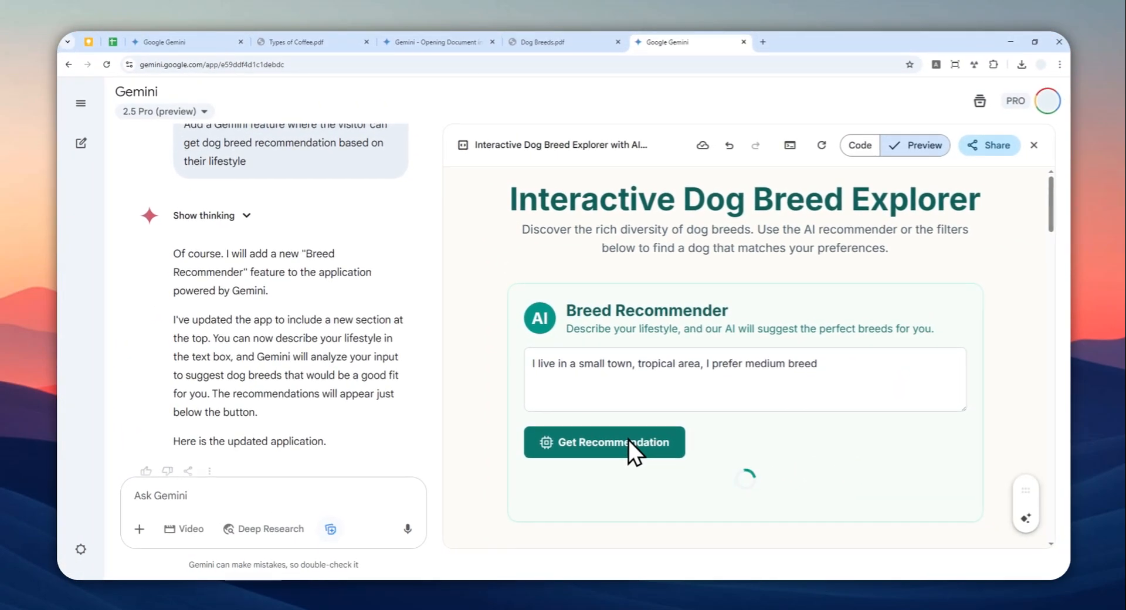
Review the recommended breeds and the reasons given for them against the lifestyle description in the Breed Recommender
drag(824, 367, 489, 358)
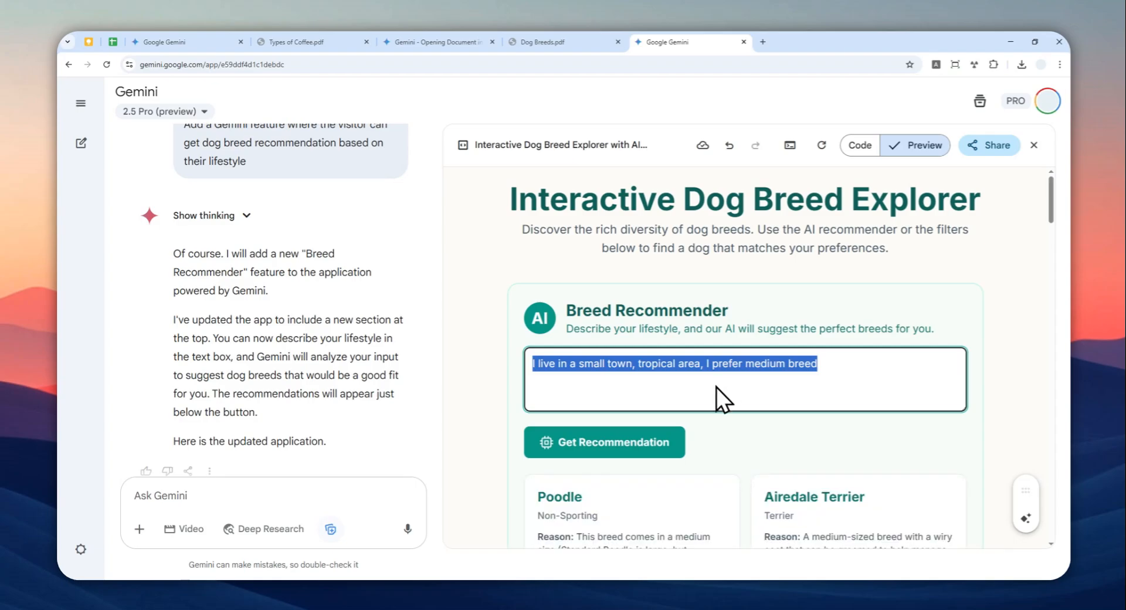
scroll(733, 335, down, 3)
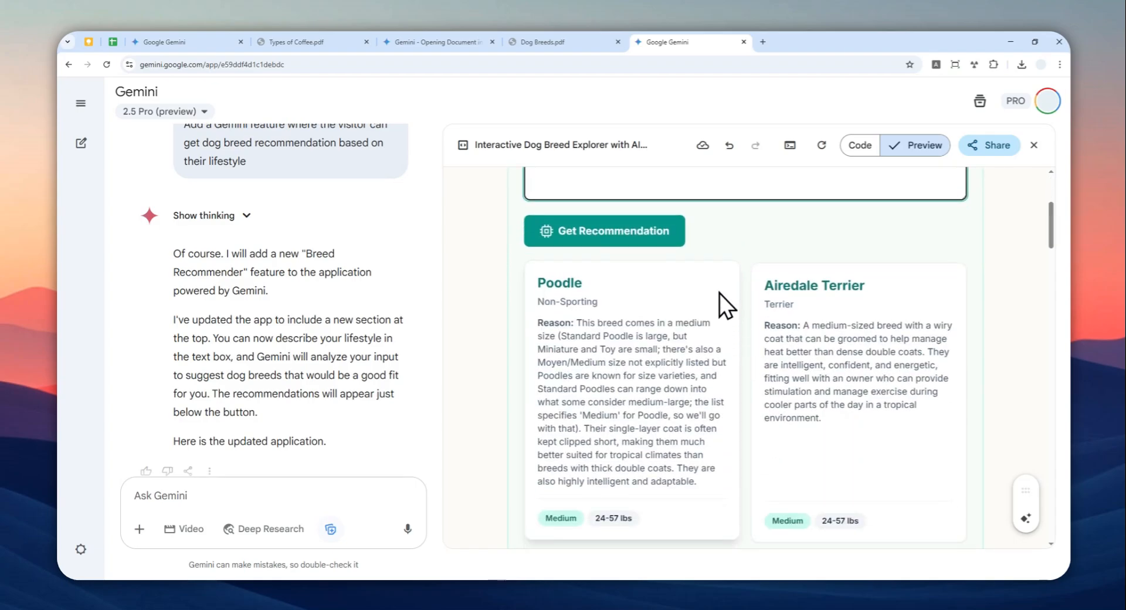
scroll(726, 305, down, 1)
scroll(798, 284, down, 2)
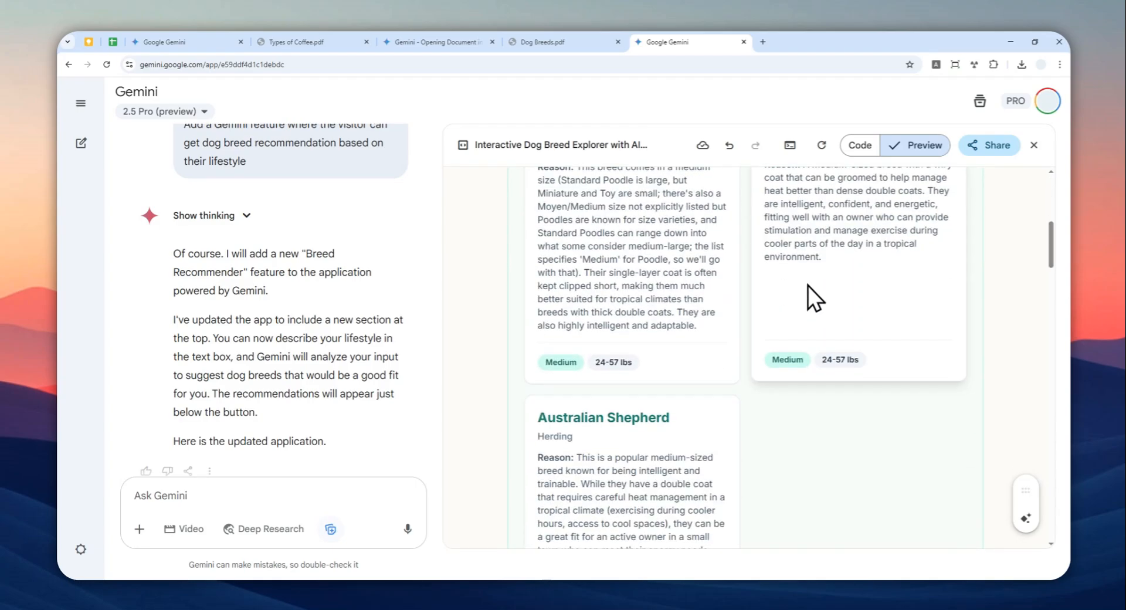
scroll(780, 294, down, 2)
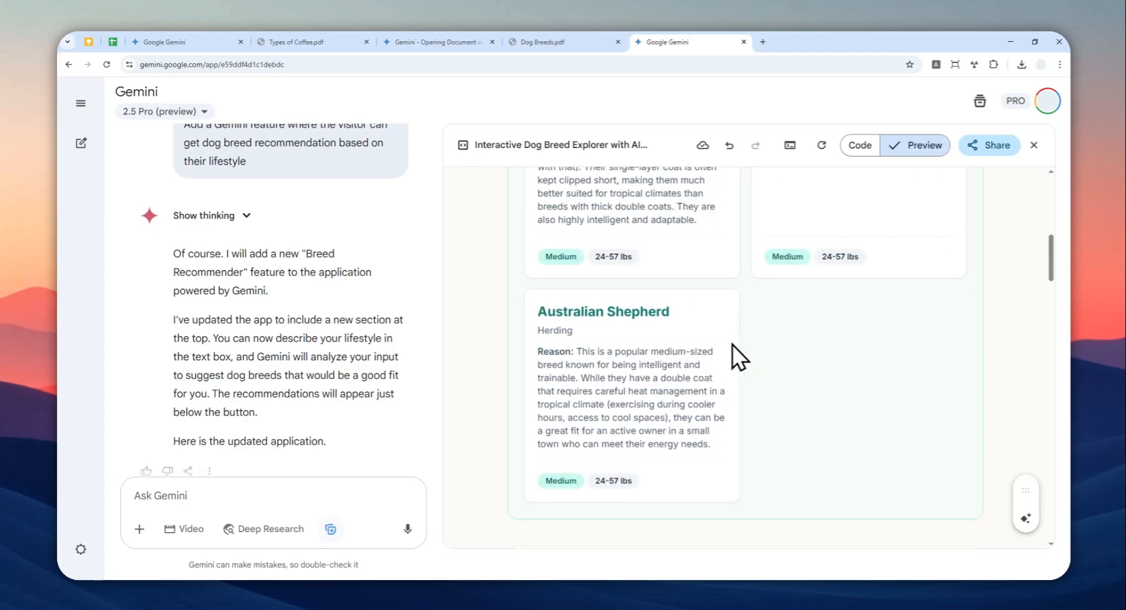
scroll(833, 431, up, 3)
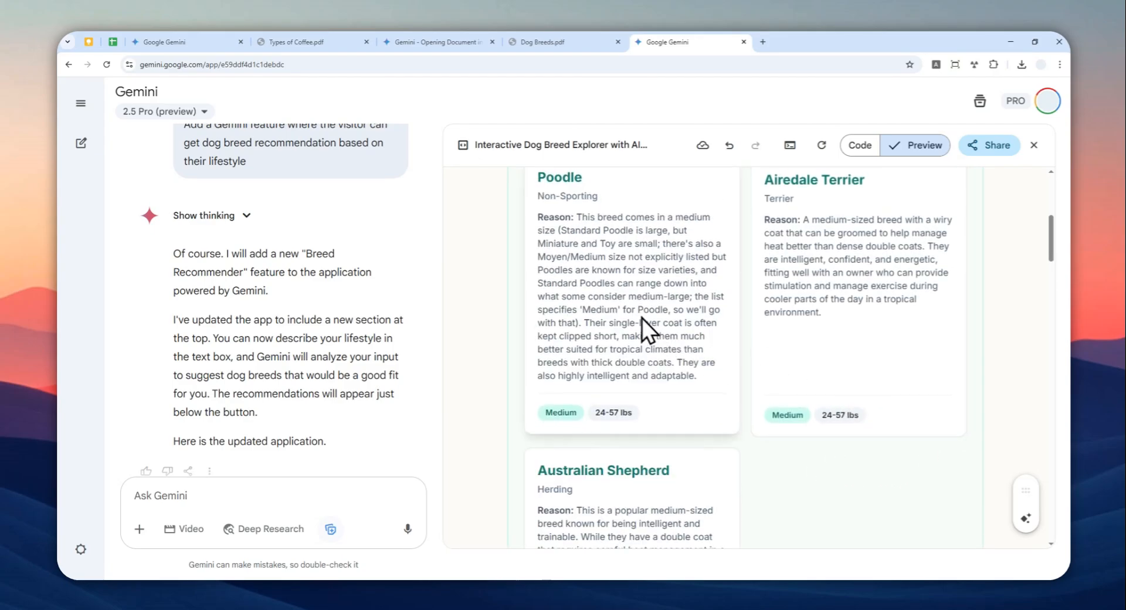
scroll(695, 333, up, 2)
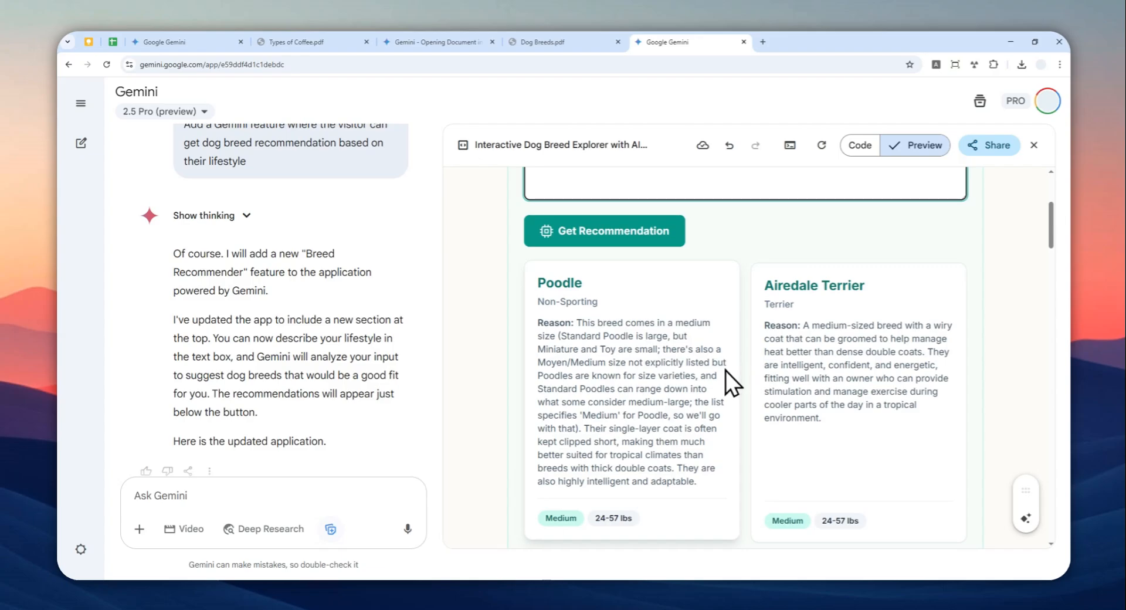
scroll(700, 372, down, 2)
scroll(699, 361, down, 3)
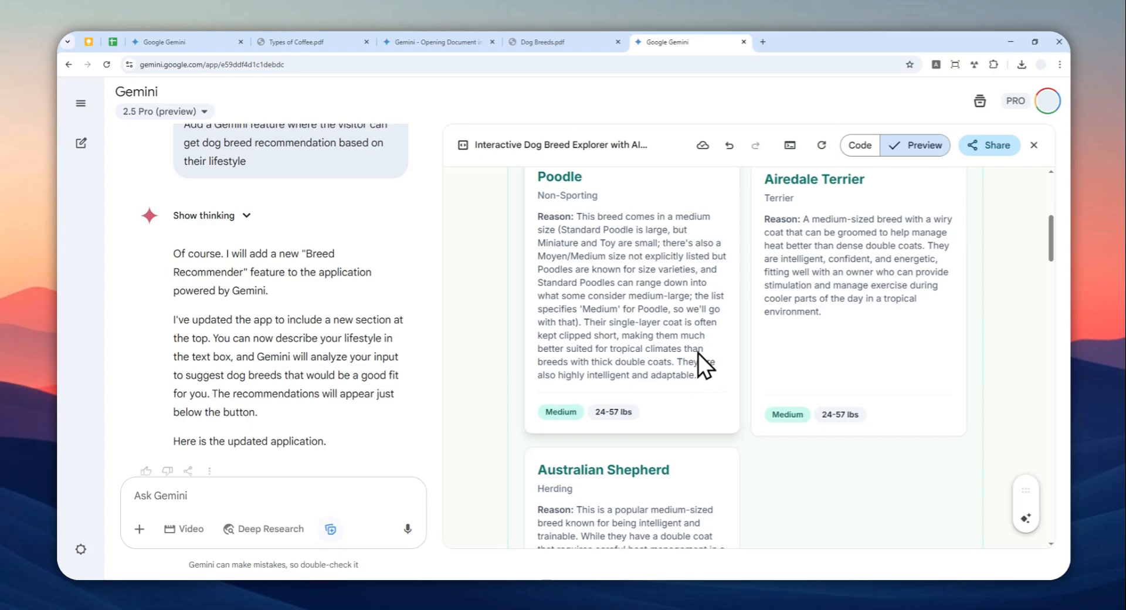
scroll(740, 335, up, 5)
scroll(741, 336, up, 2)
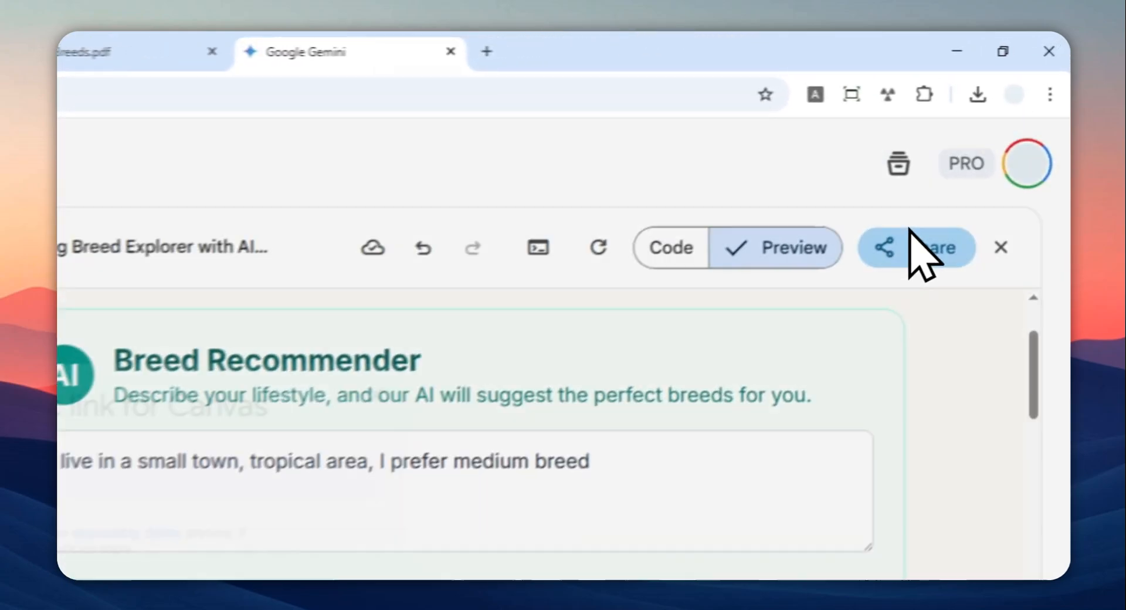
Create a public share link for the Dog Breed Explorer canvas and open it in a new browser tab
click(987, 140)
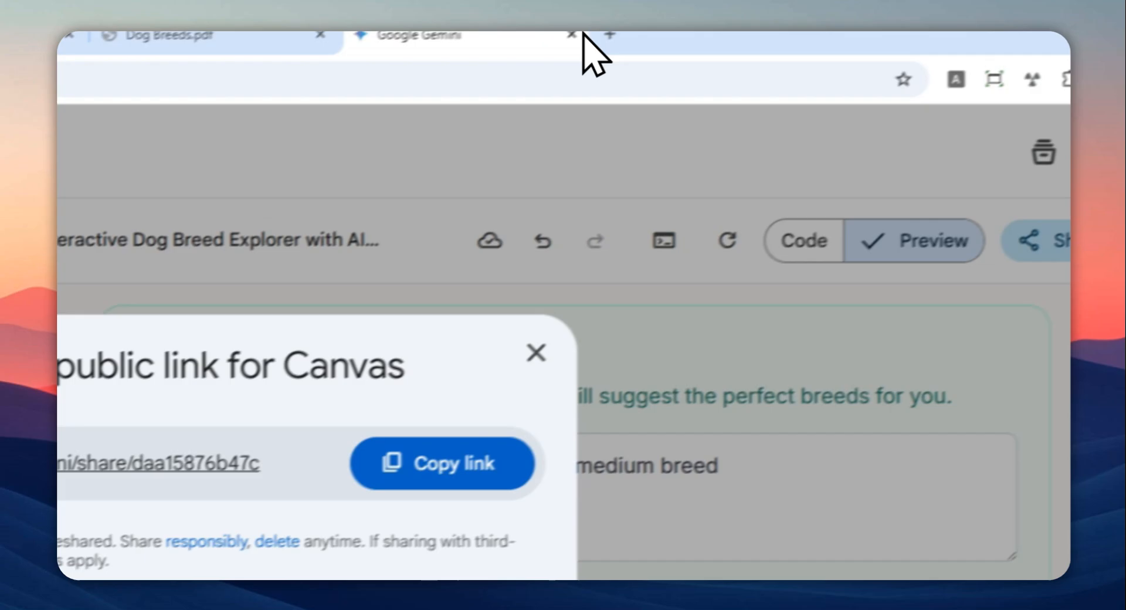
click(610, 35)
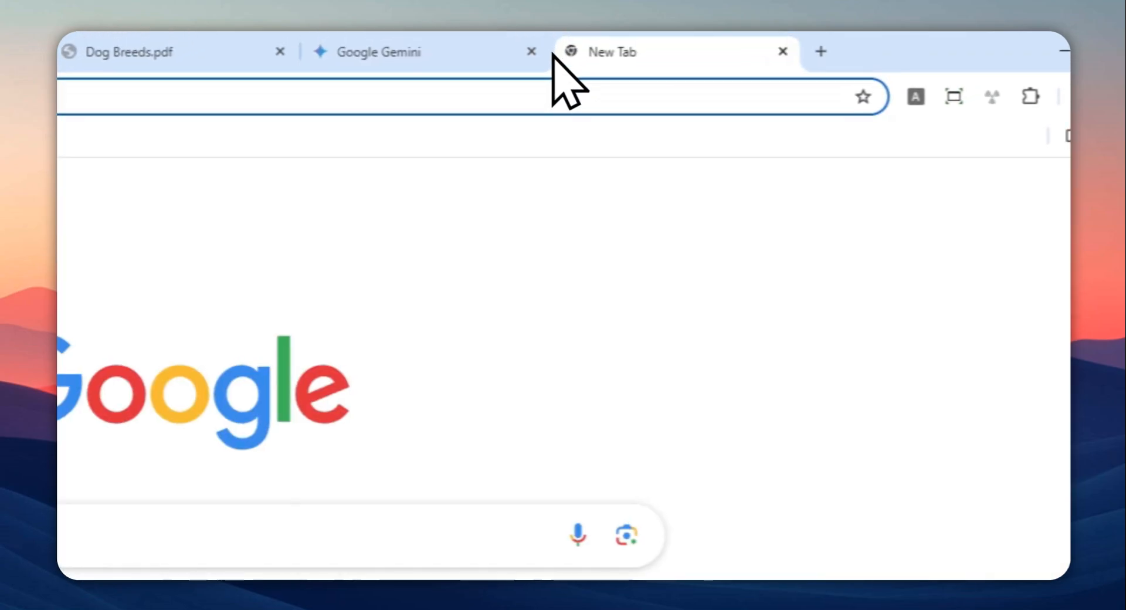
right_click(570, 78)
click(673, 290)
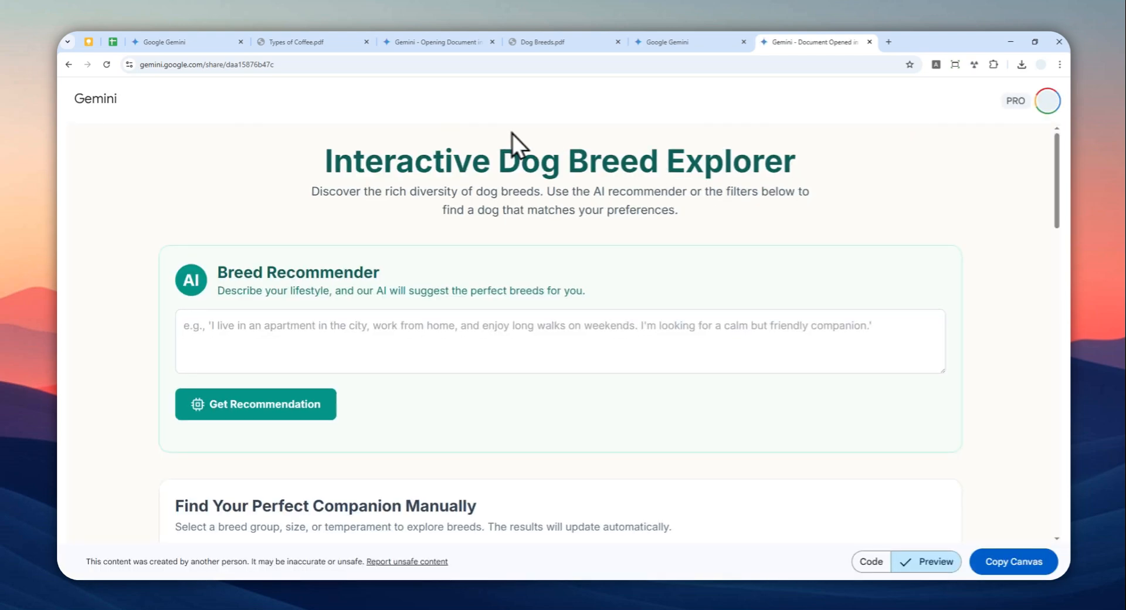
click(273, 64)
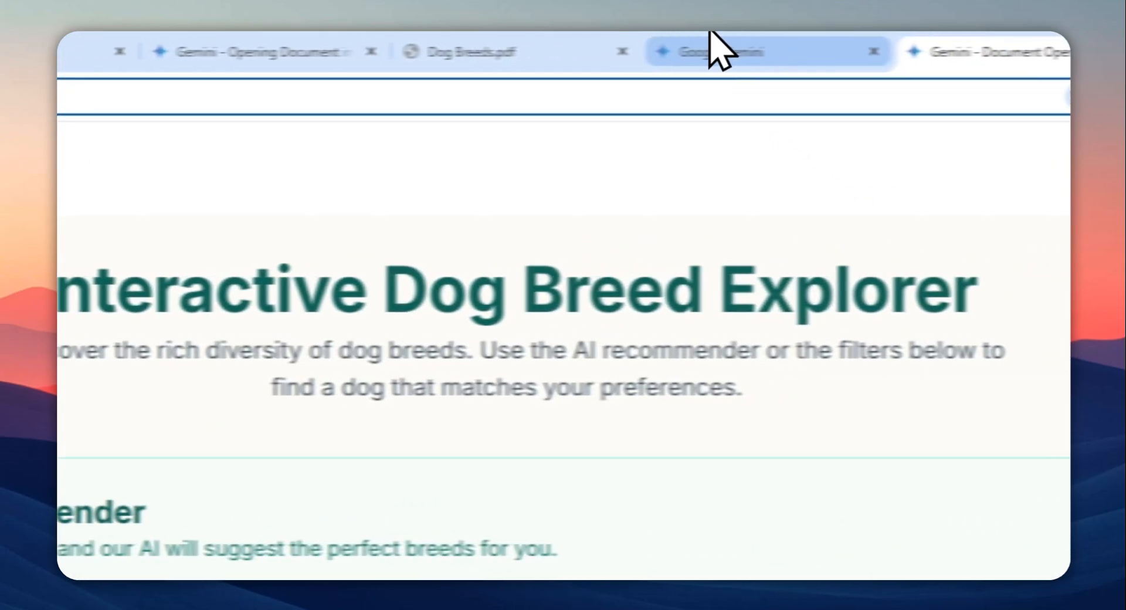
Return to the original canvas, close the public link dialog and show the explorer's source code
click(717, 50)
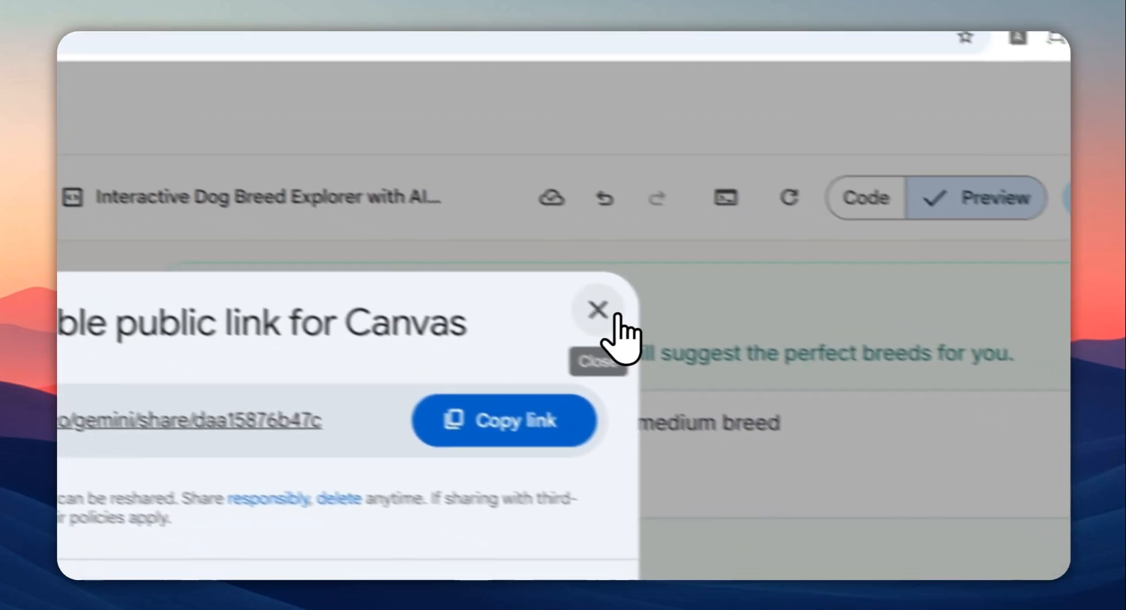
click(597, 307)
click(793, 176)
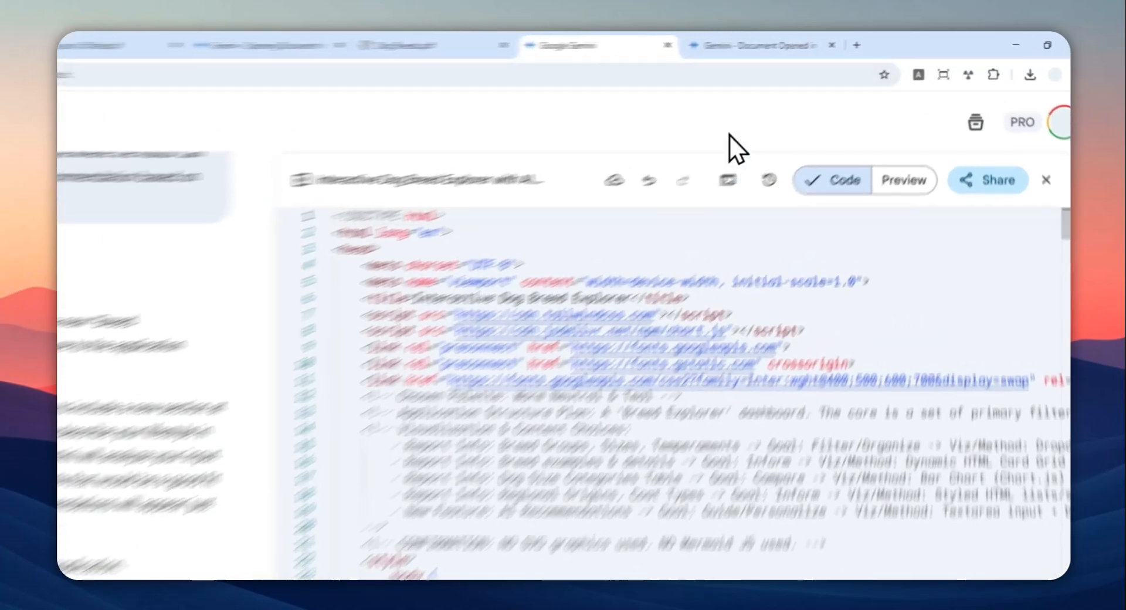
Switch to the shared Dog Breed Explorer page and select its full web address
click(791, 41)
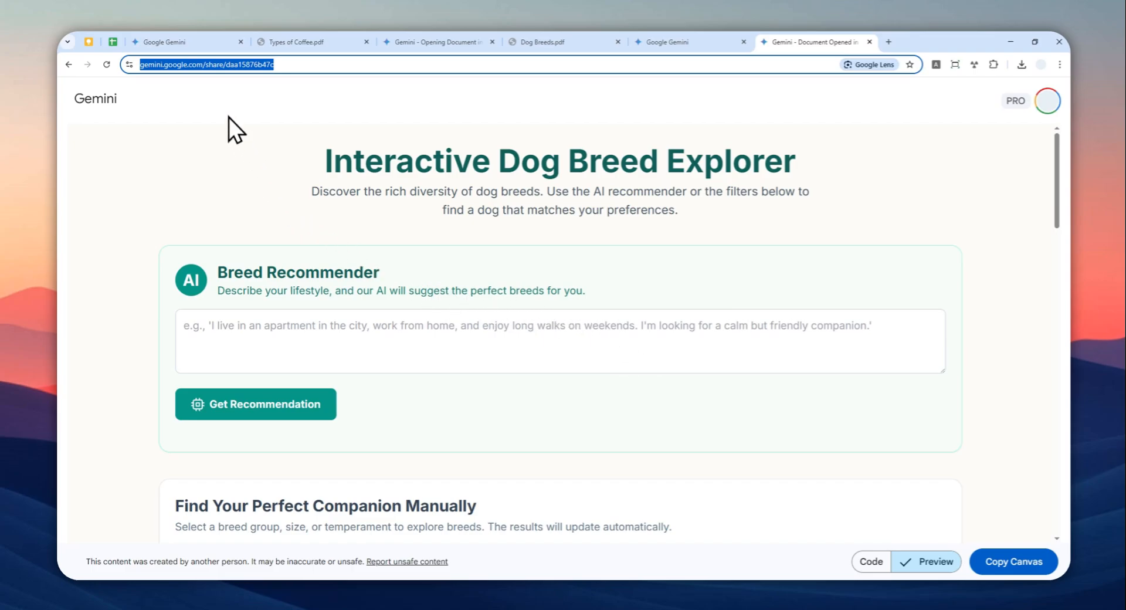
click(275, 69)
drag(276, 69, 136, 66)
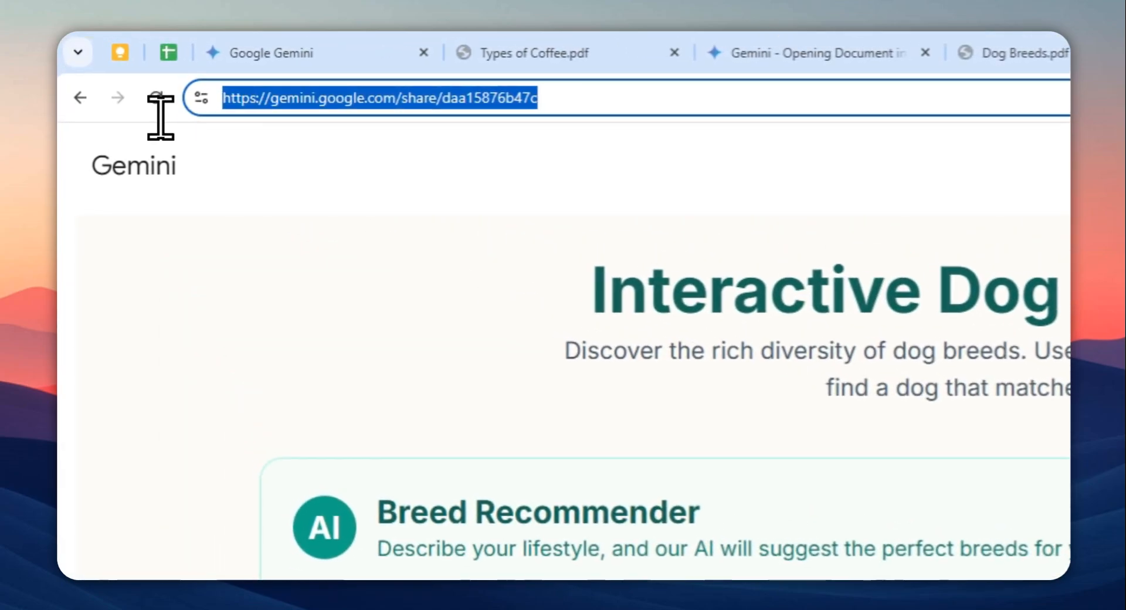
Examine the shared explorer page from the manual filters and size distribution chart through all breed results and back to its title
scroll(727, 246, down, 5)
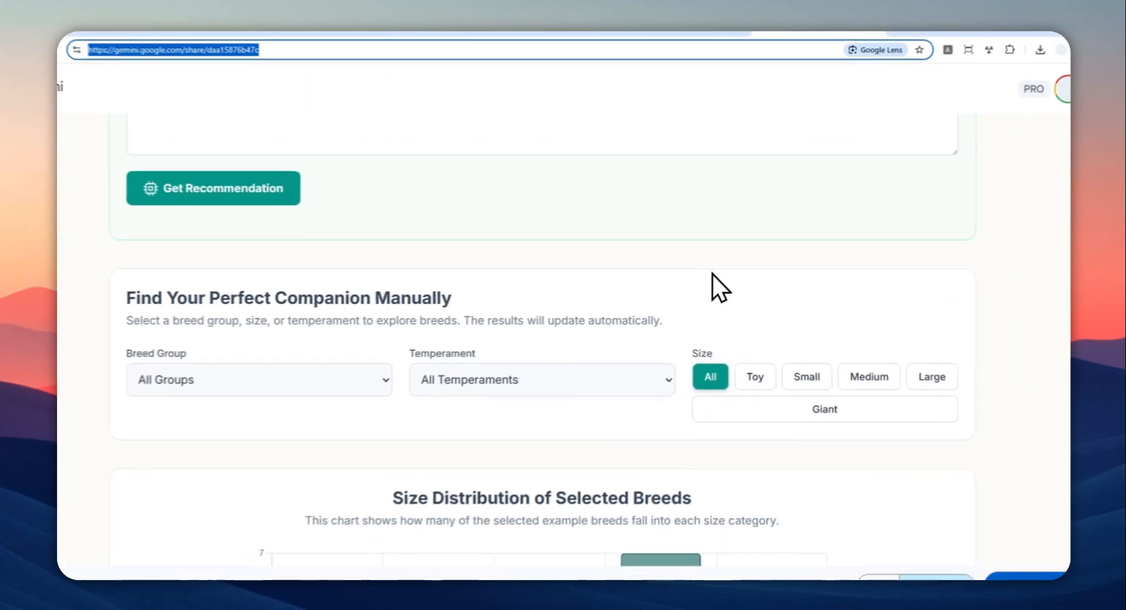
scroll(726, 227, down, 3)
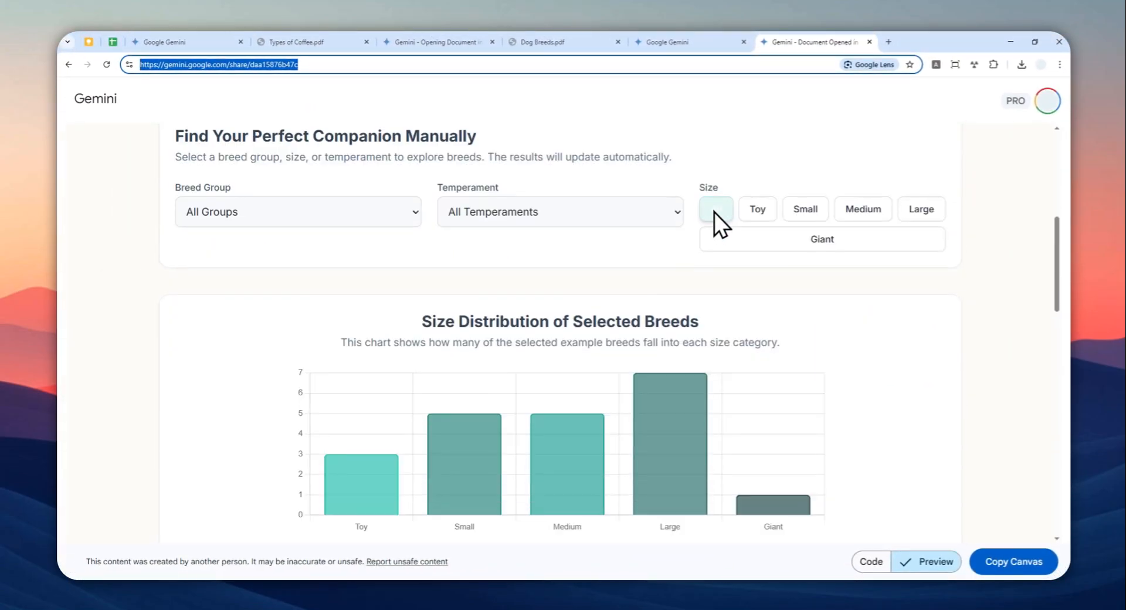
scroll(715, 206, down, 3)
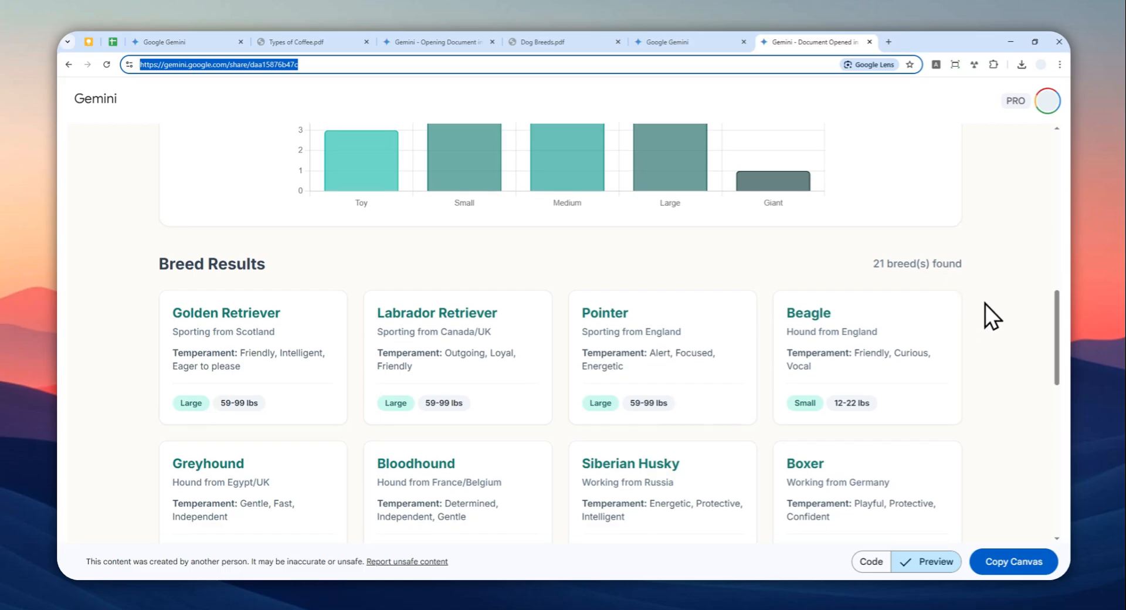
scroll(985, 304, down, 4)
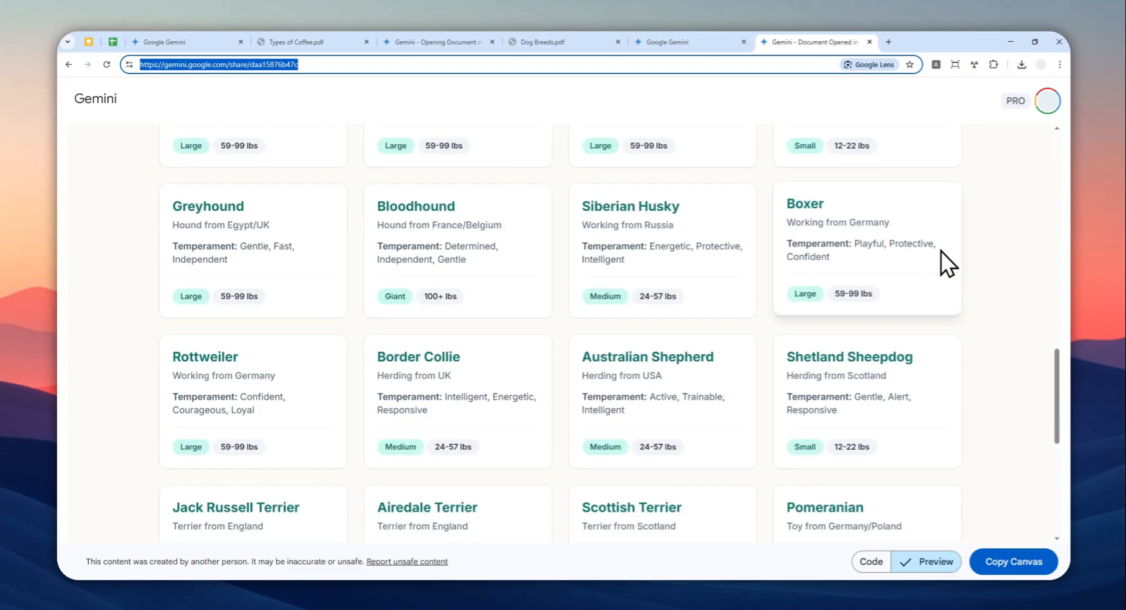
scroll(941, 252, down, 6)
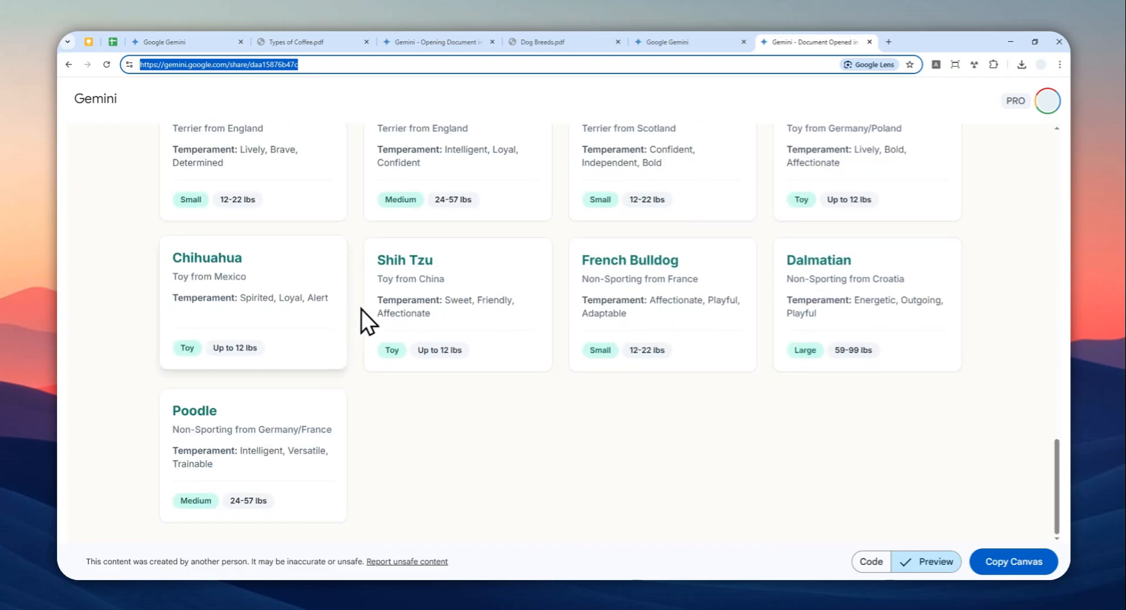
scroll(762, 329, up, 15)
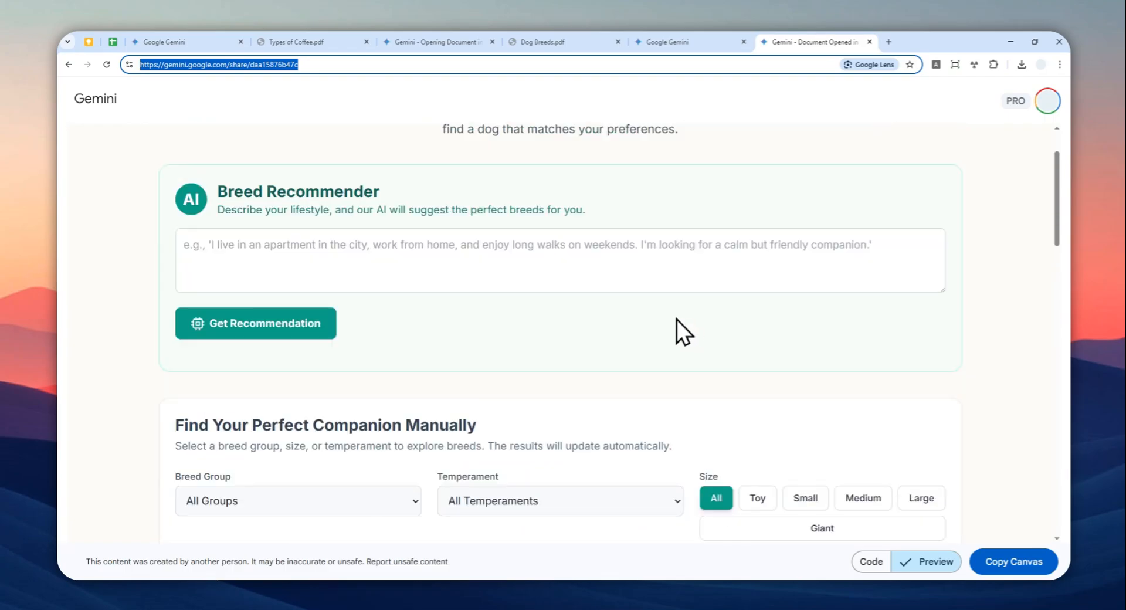
scroll(676, 319, up, 2)
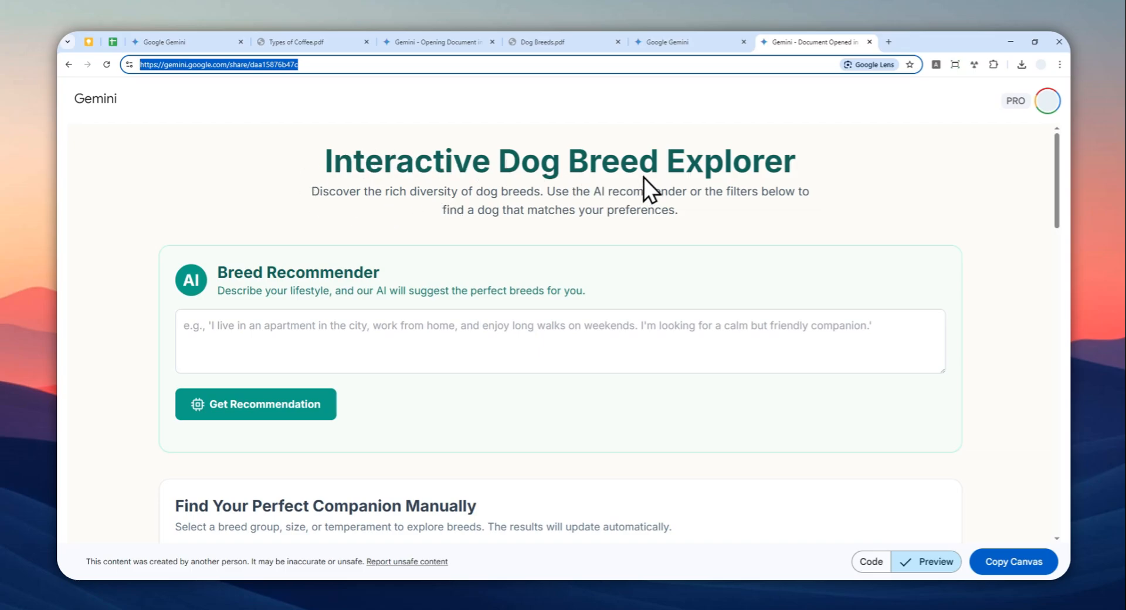
Return to the original Gemini canvas and show the explorer's preview instead of its code
click(669, 42)
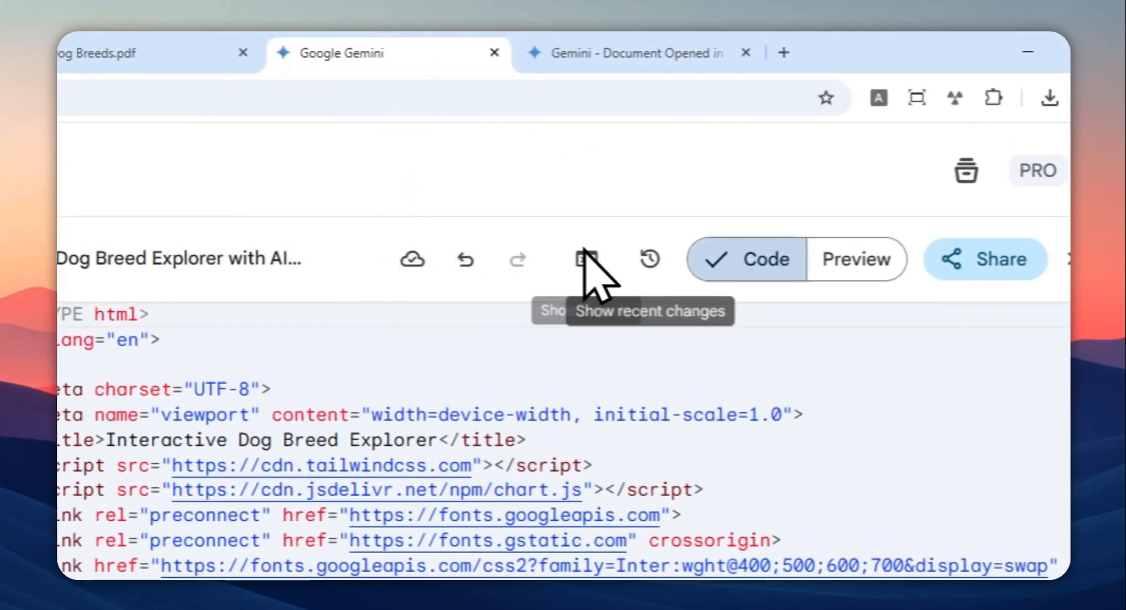
click(827, 257)
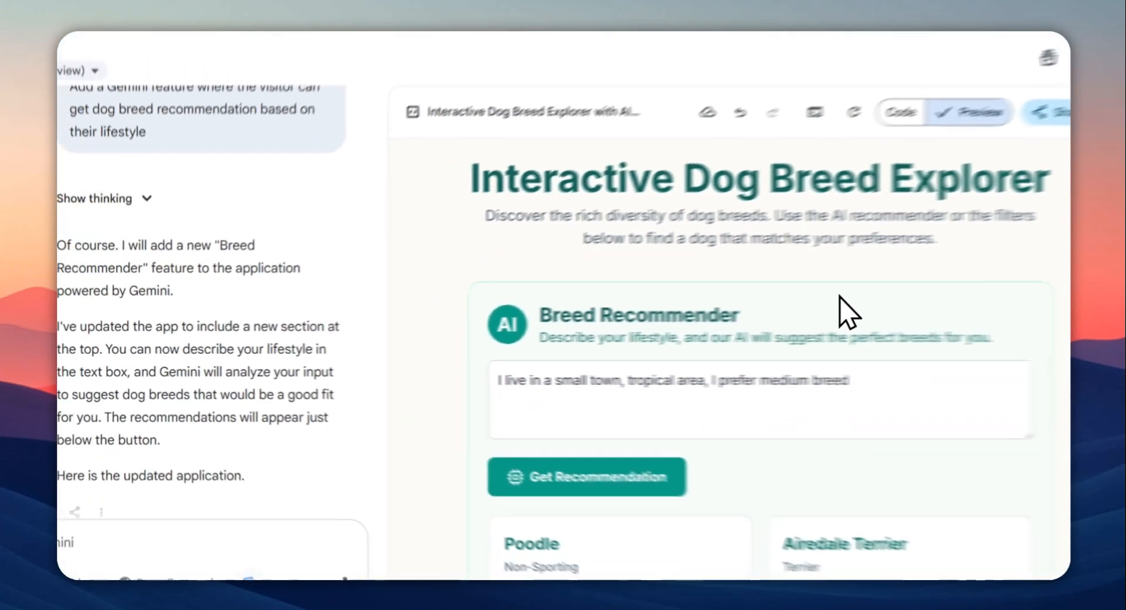